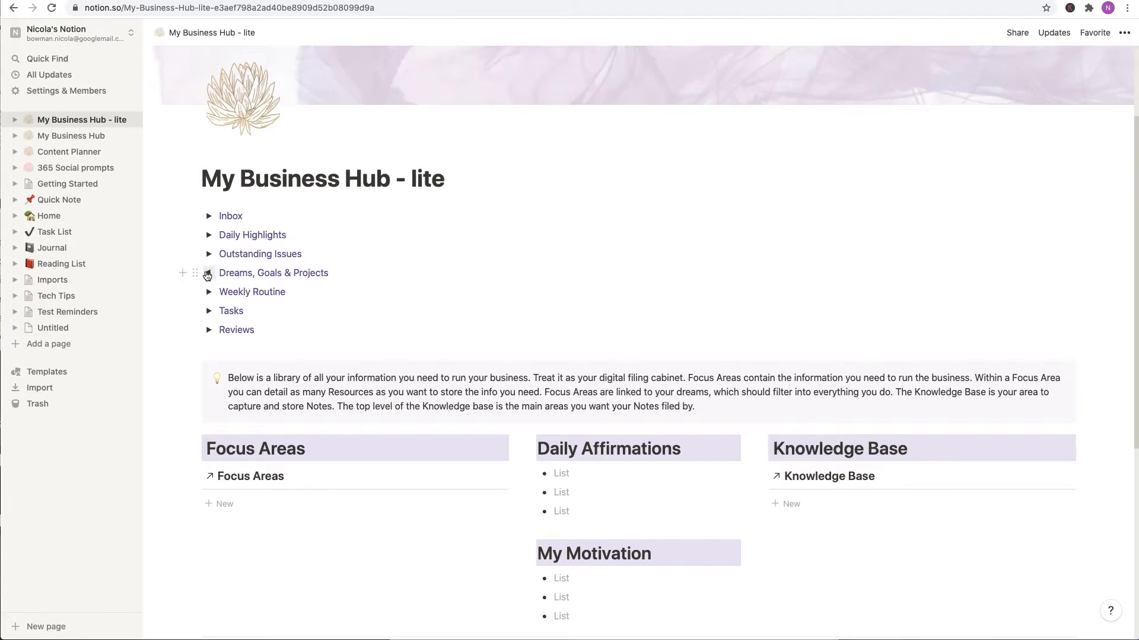
Expand Dreams, Goals & Projects and its Projects section, and add a project named New Website
click(208, 274)
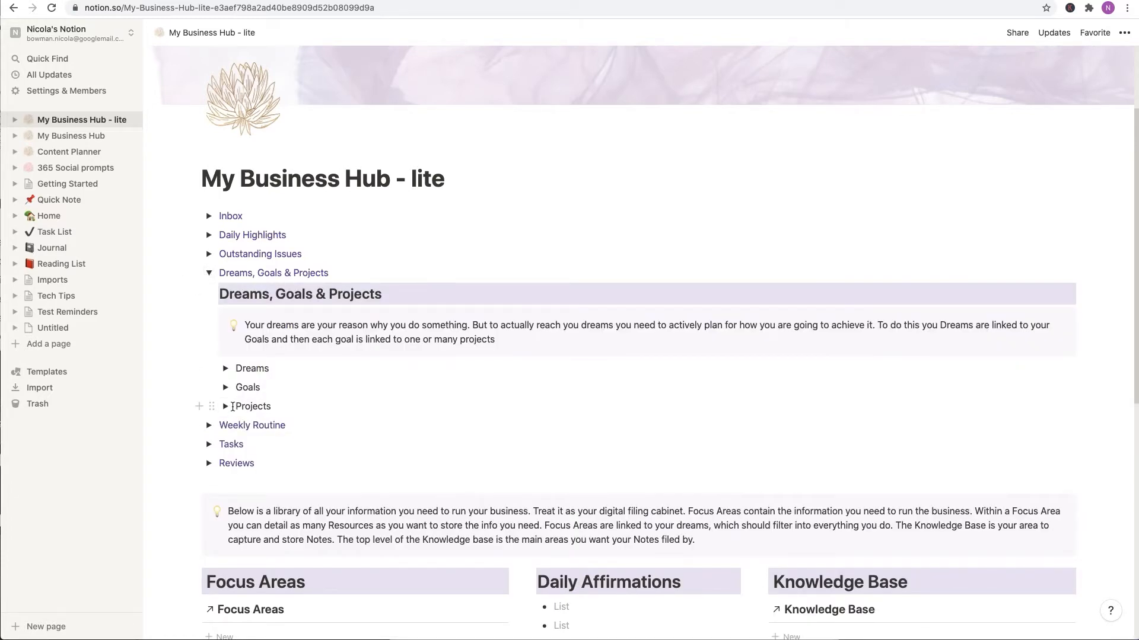
click(226, 406)
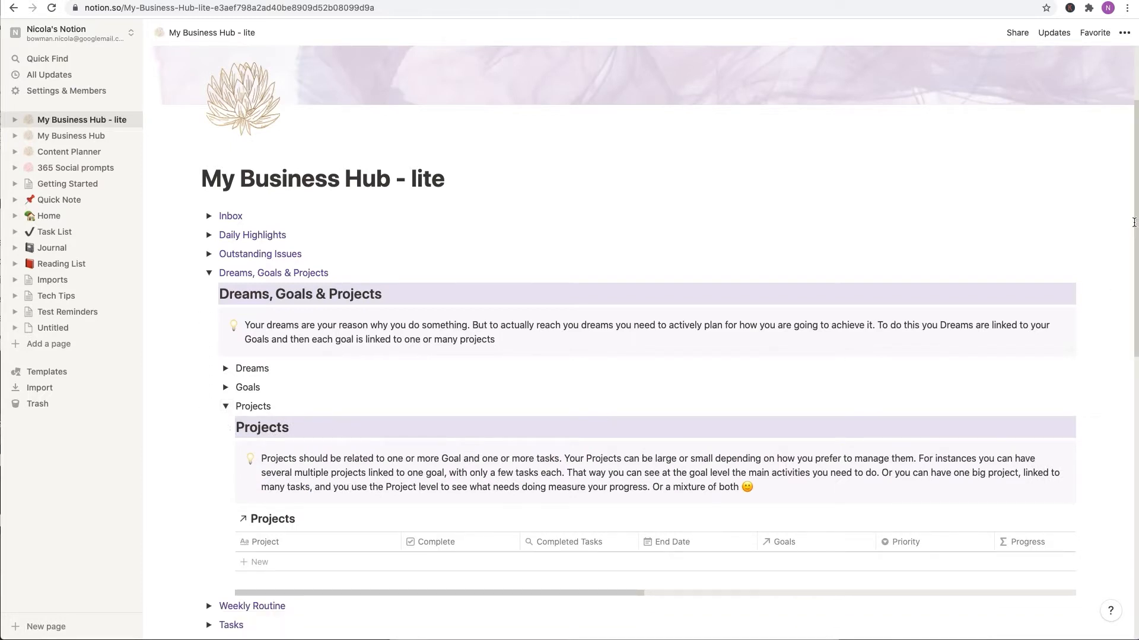
drag(1132, 223, 1134, 298)
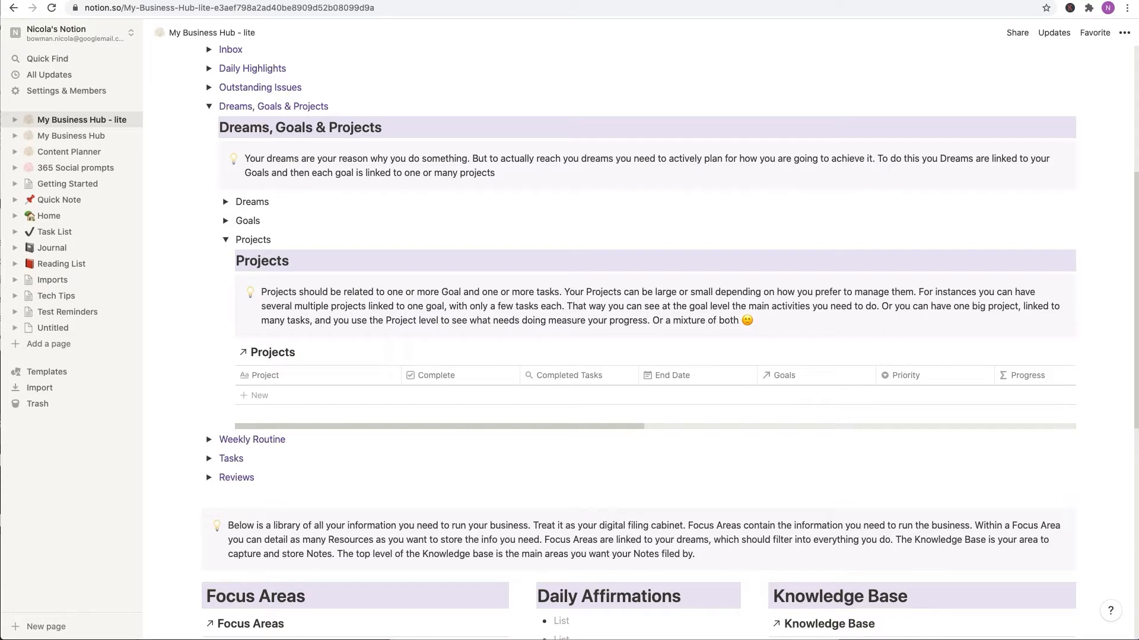
click(254, 395)
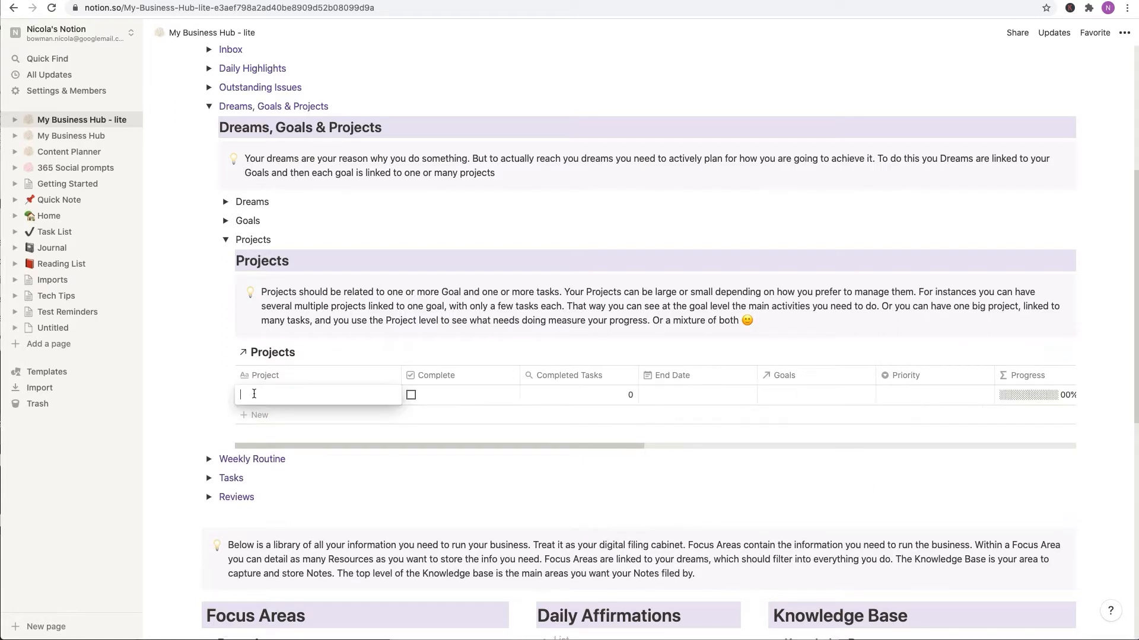
text(N)
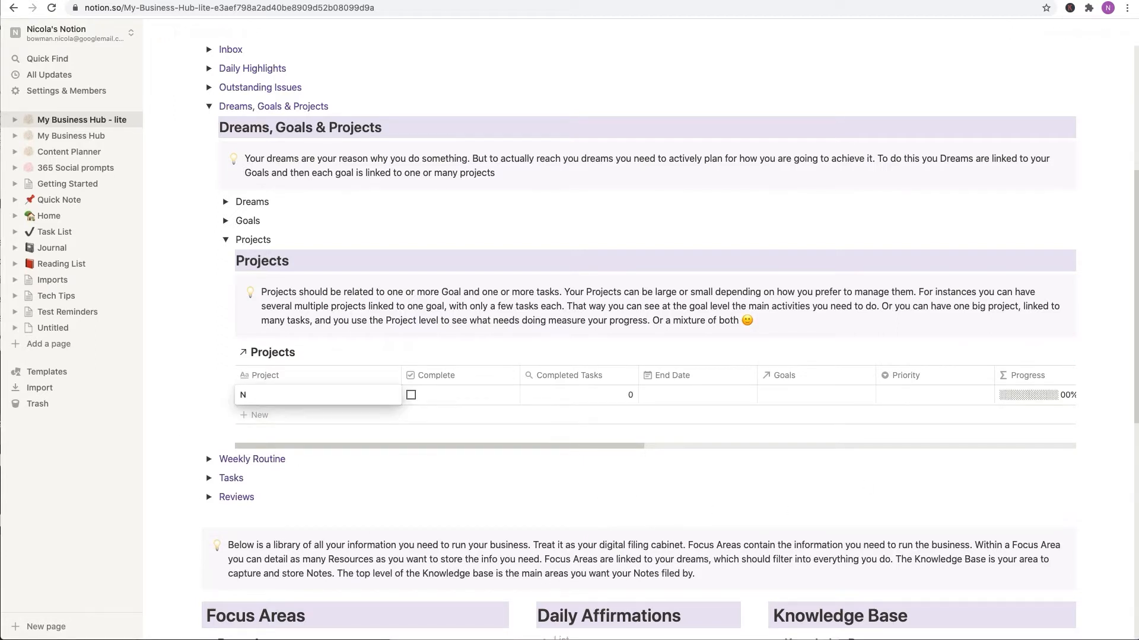
text(New Website)
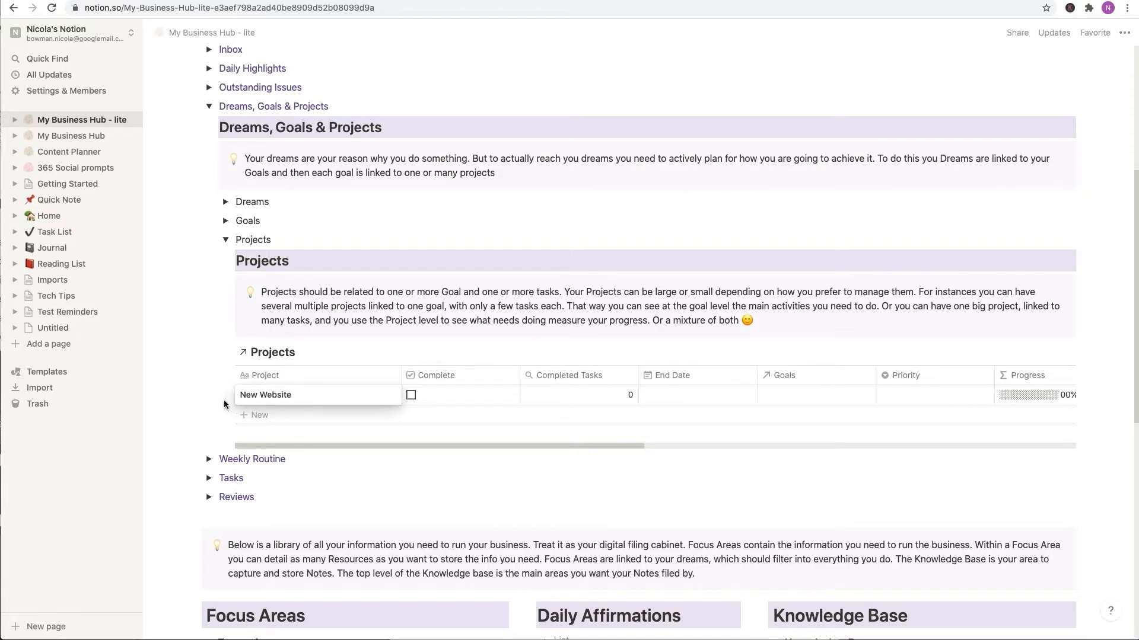
key(Return)
Inspect the New Website project page and the template options for the Projects table
click(395, 401)
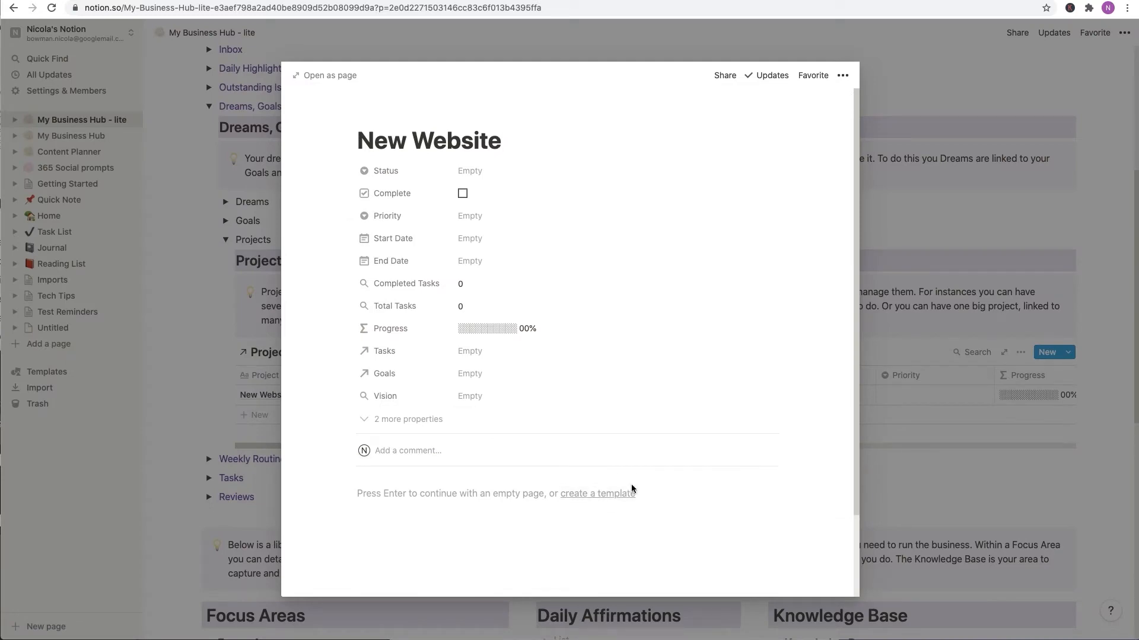
click(185, 388)
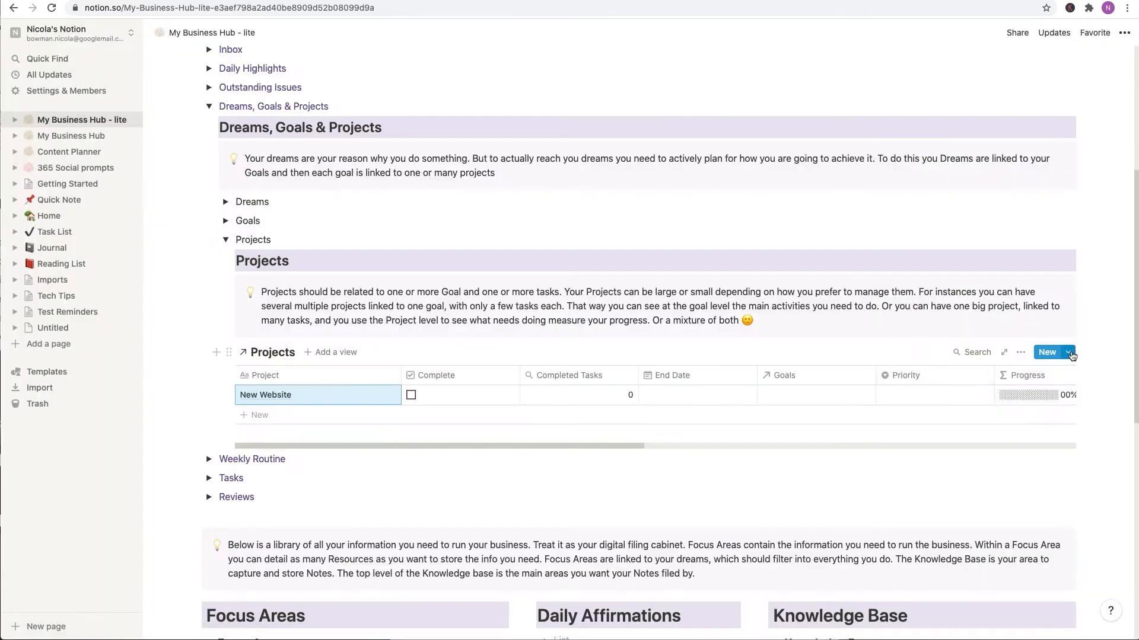
click(1070, 353)
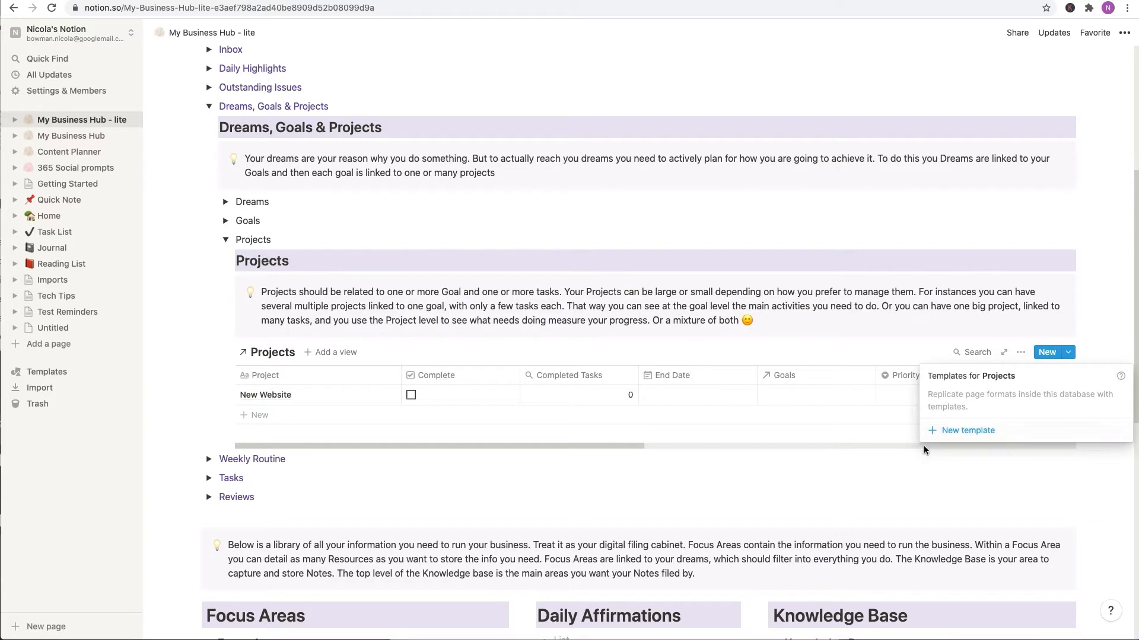
click(839, 469)
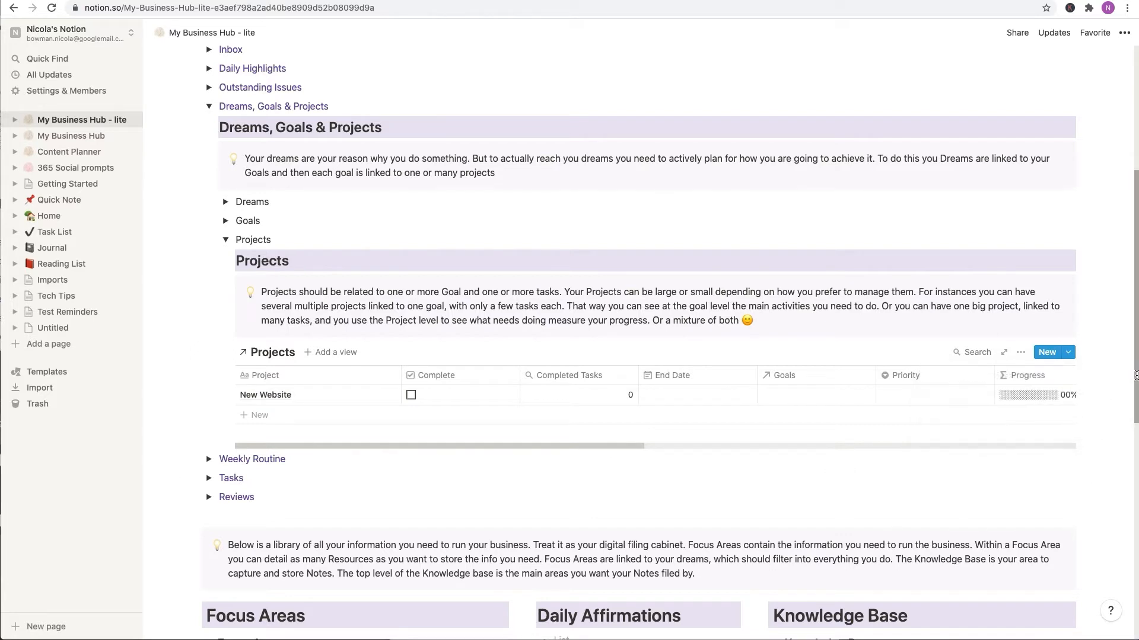
Expand the Tasks section and its Tasks In Progress subsection to reach the task table
scroll(1133, 415, down, 2)
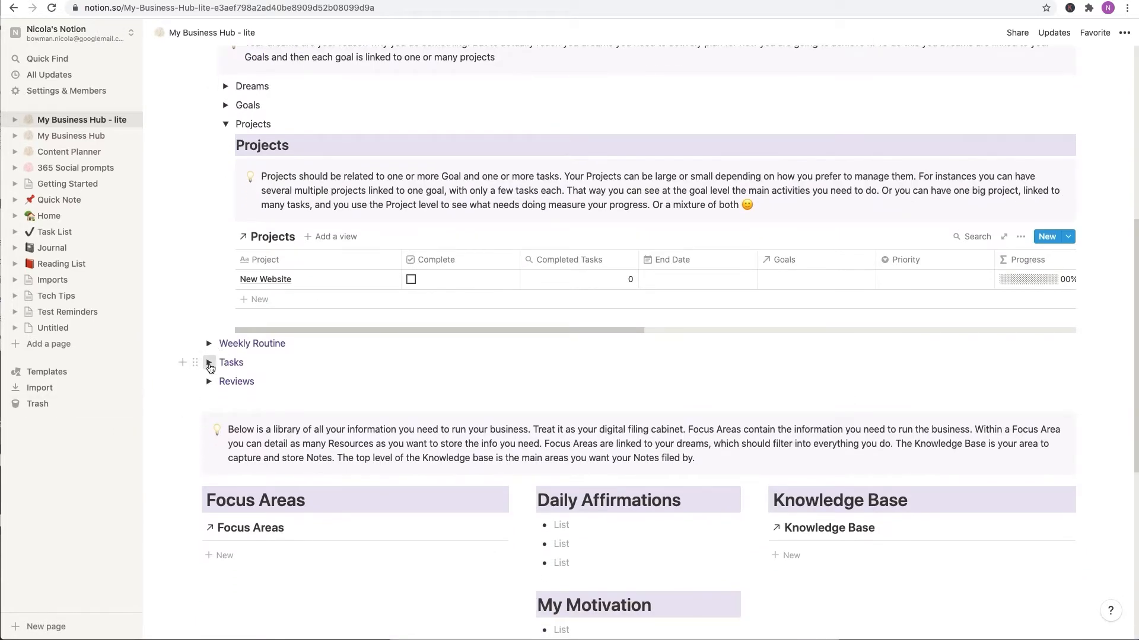
click(209, 362)
click(226, 476)
scroll(534, 415, down, 4)
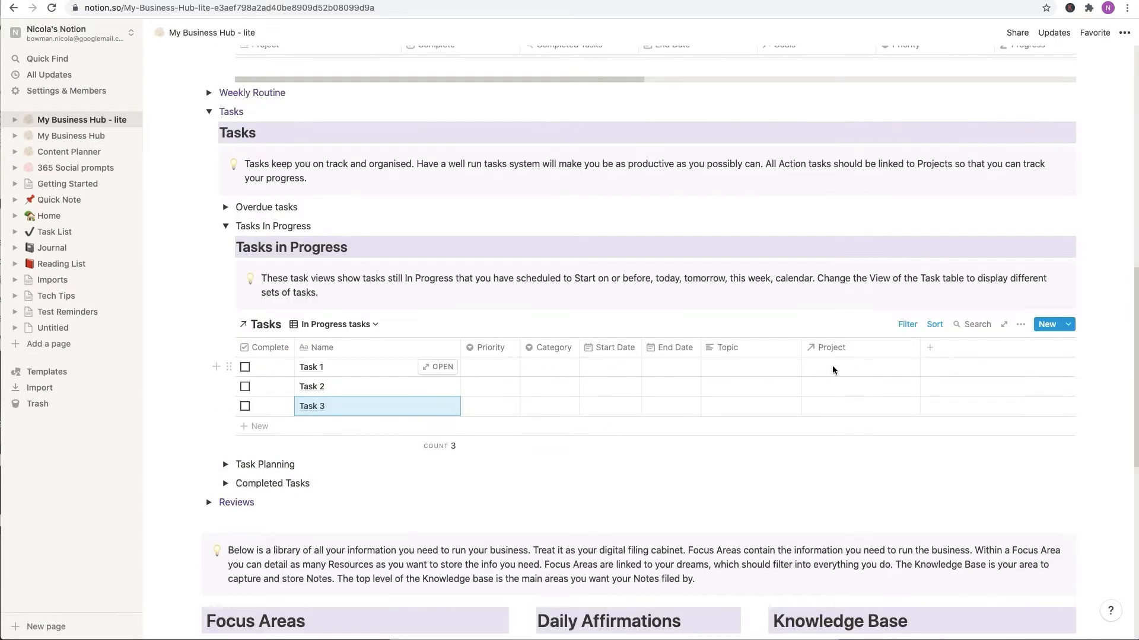
Link Task 1, Task 2 and Task 3 to the New Website project through their Project property
click(831, 367)
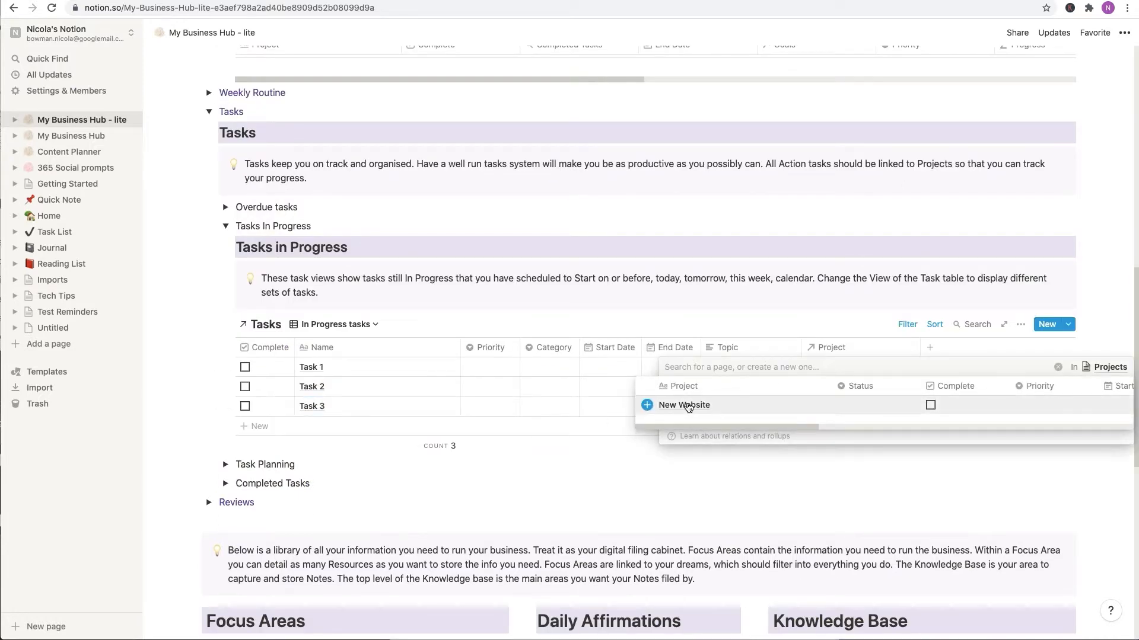
click(687, 407)
click(602, 403)
click(837, 386)
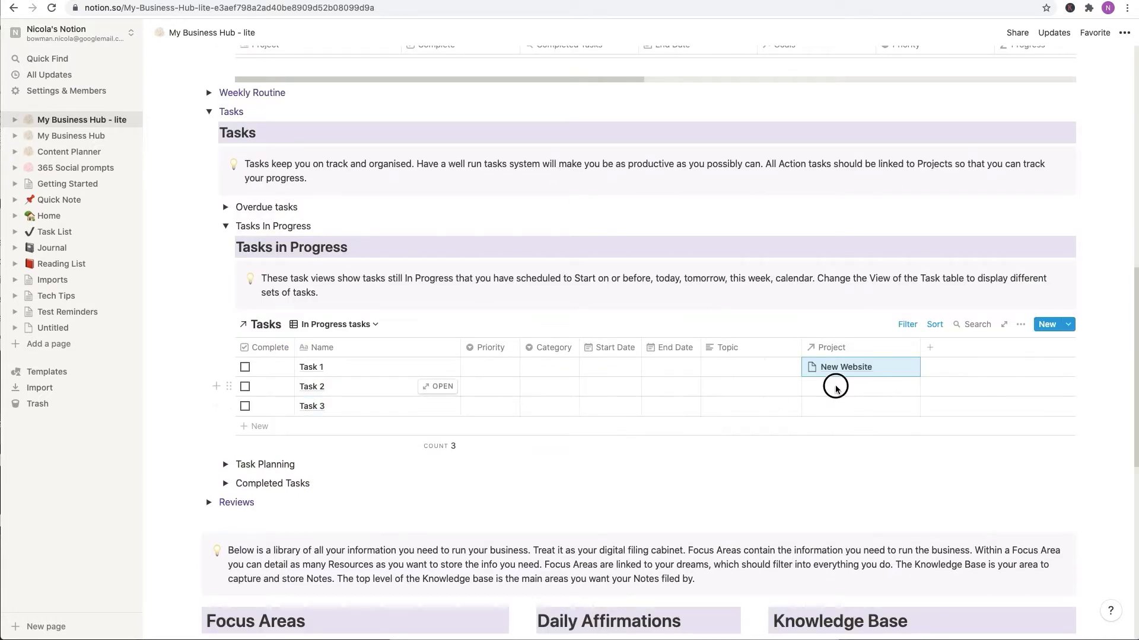
click(688, 427)
click(584, 394)
click(890, 407)
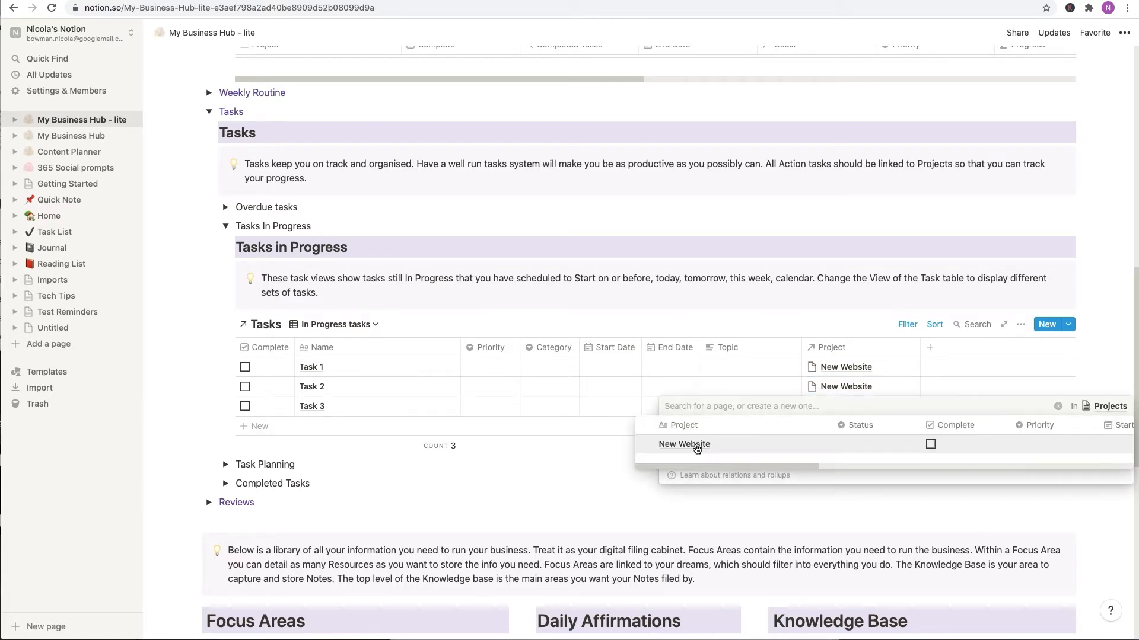
click(697, 449)
click(553, 406)
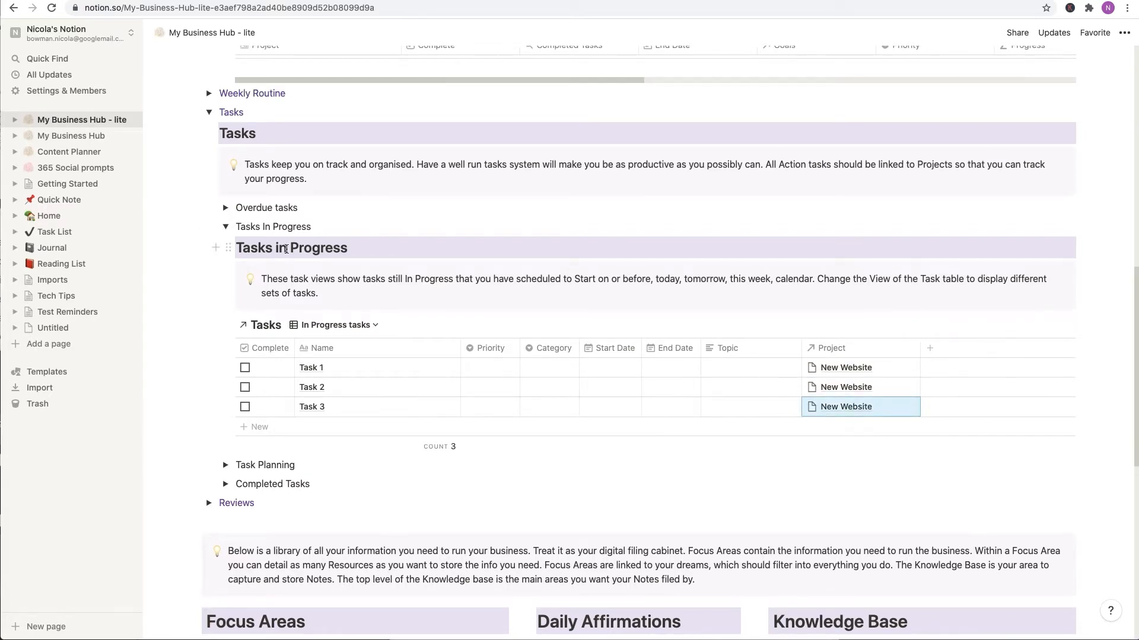
Check the related tasks and task totals on the New Website project page
scroll(286, 249, up, 3)
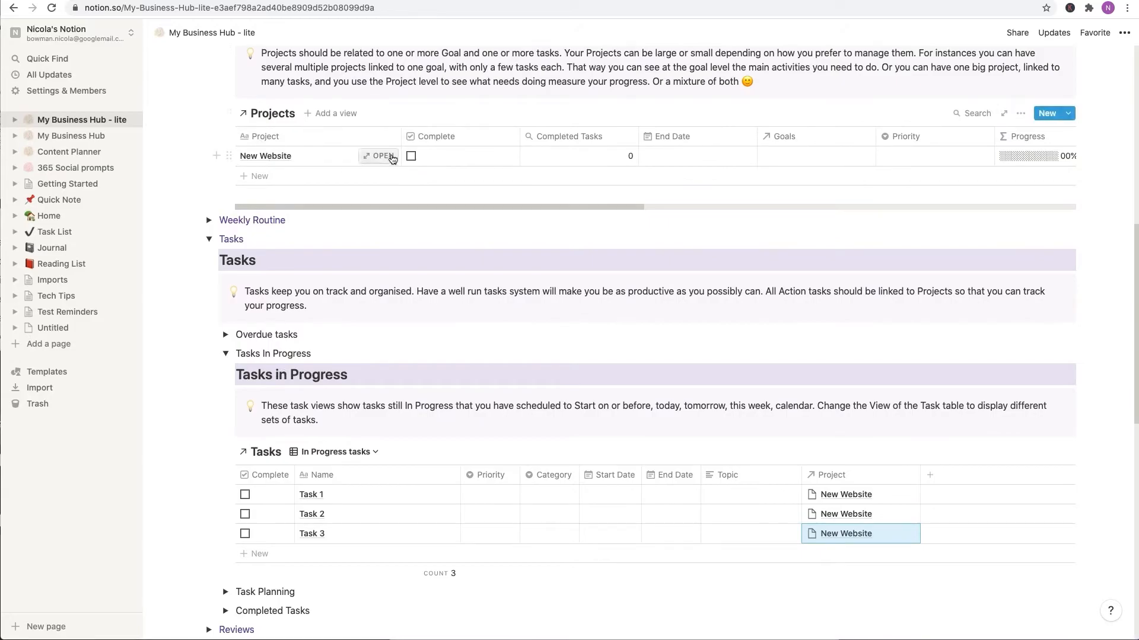
click(380, 155)
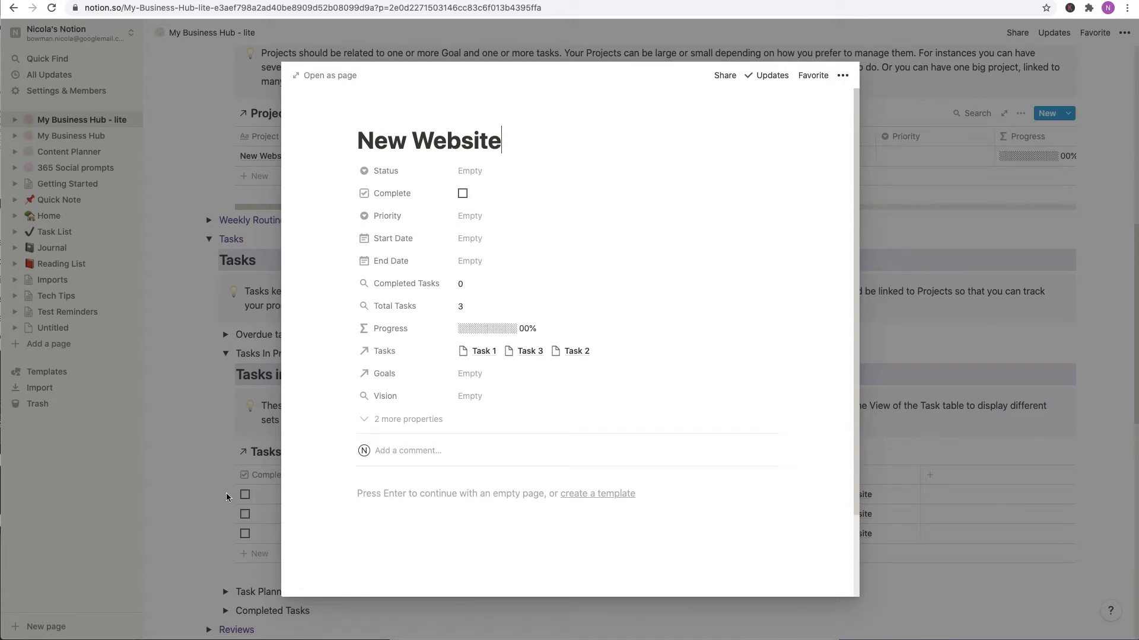
click(188, 489)
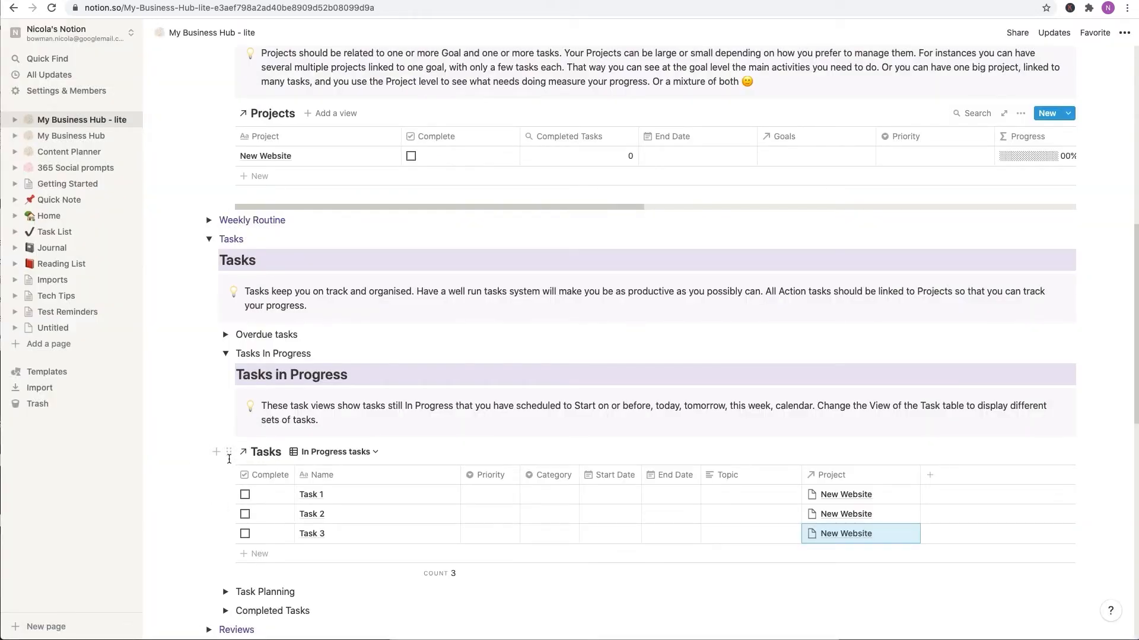
Copy the link to the in-progress Tasks table and paste it into the New Website page as a linked database
click(229, 452)
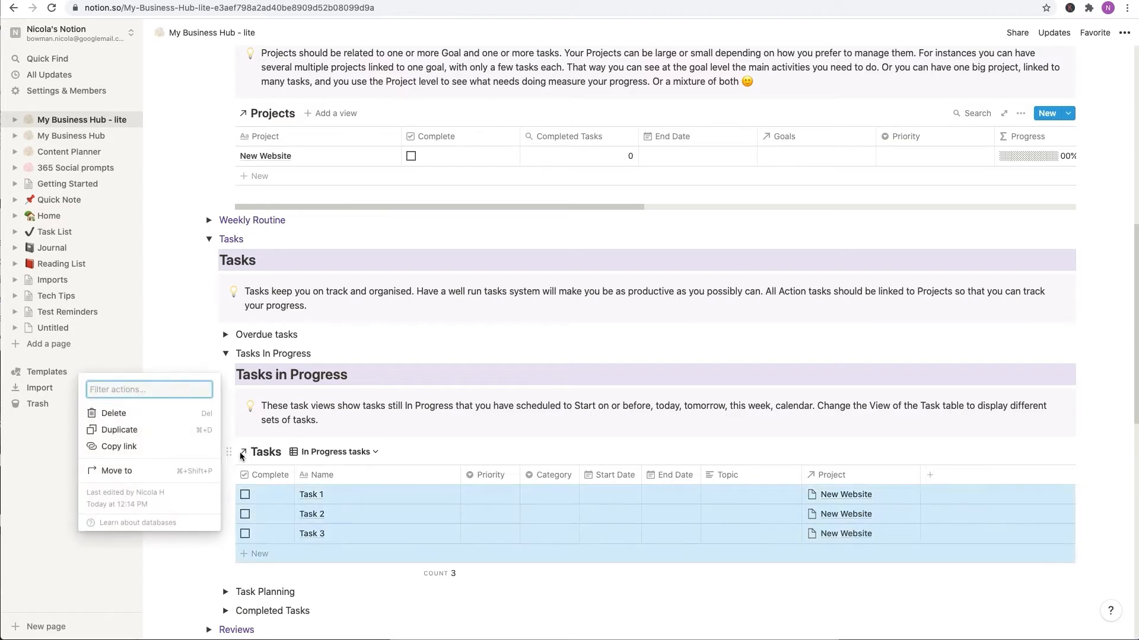
click(116, 447)
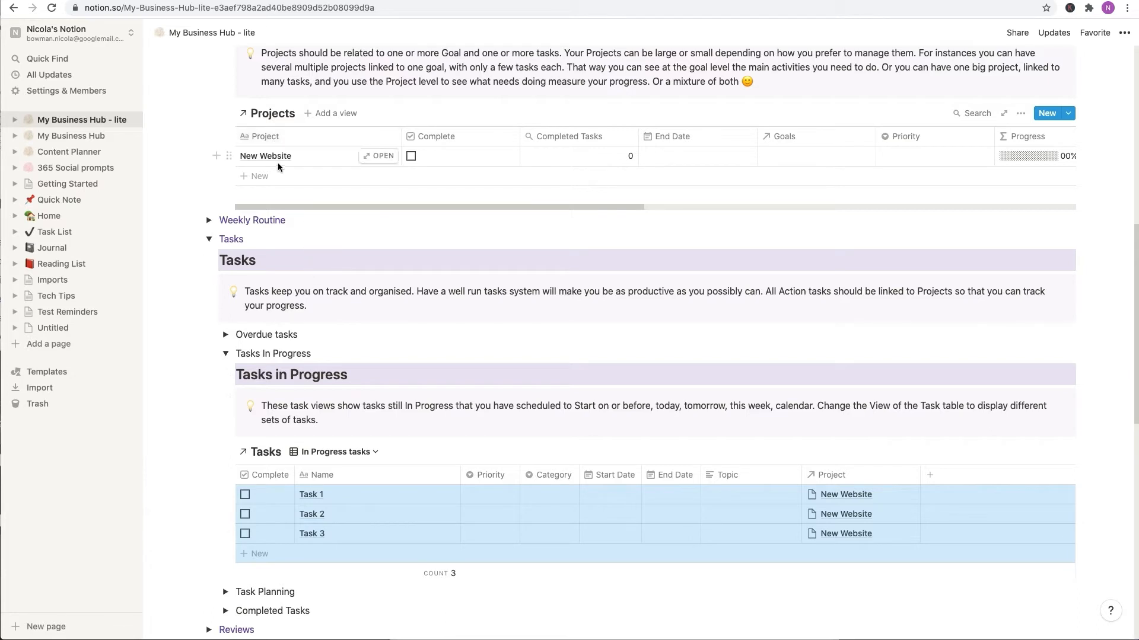
click(378, 156)
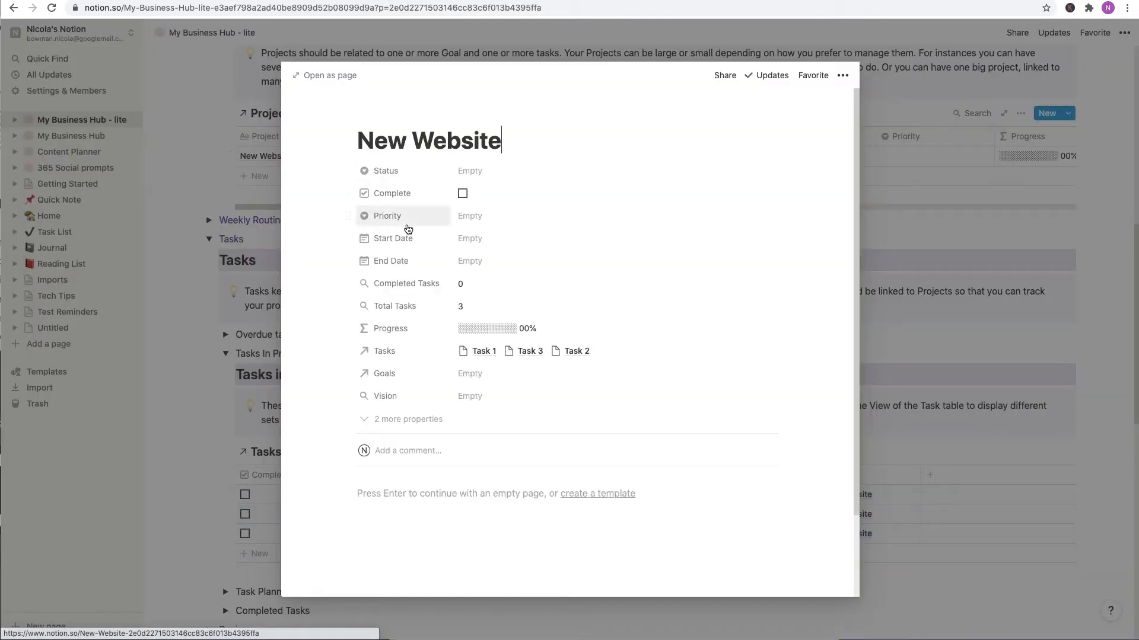
click(402, 509)
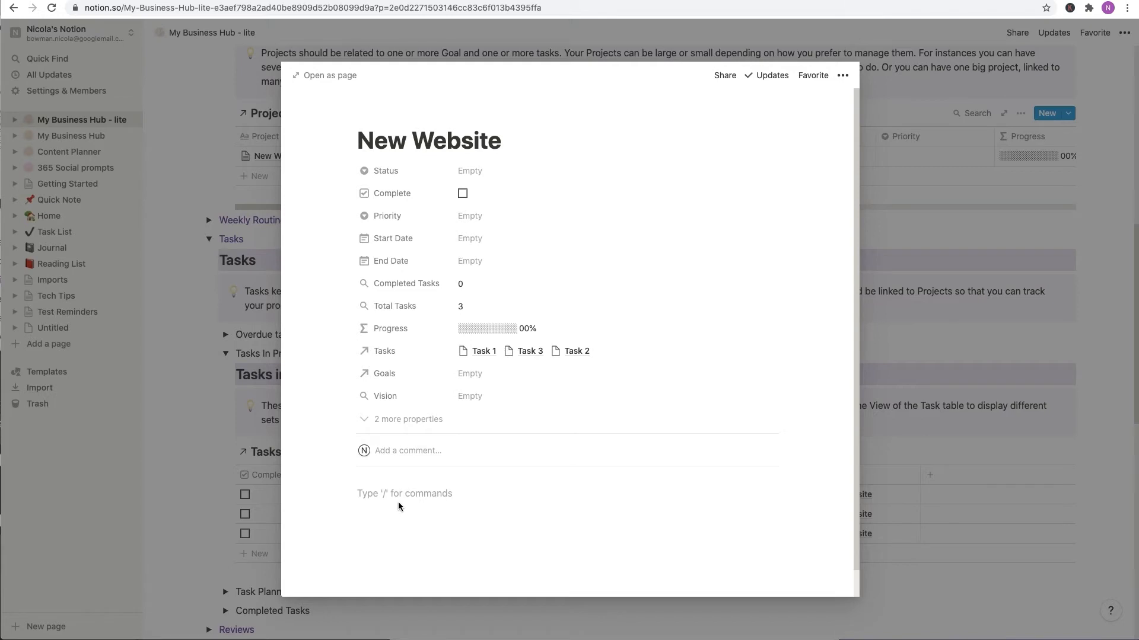
key(super+v)
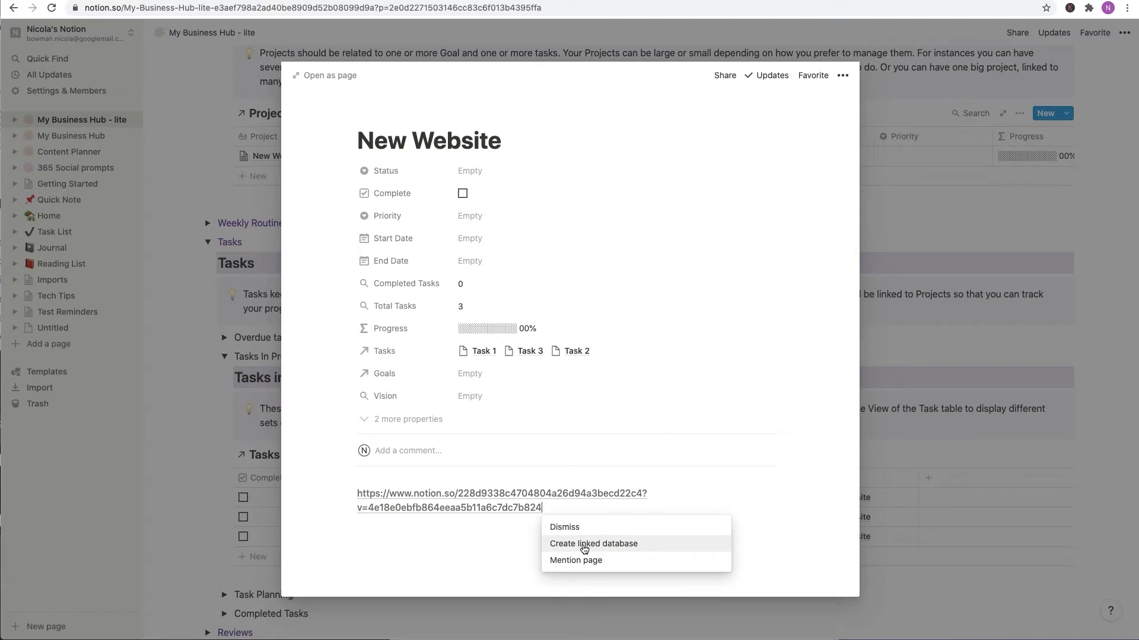
click(584, 549)
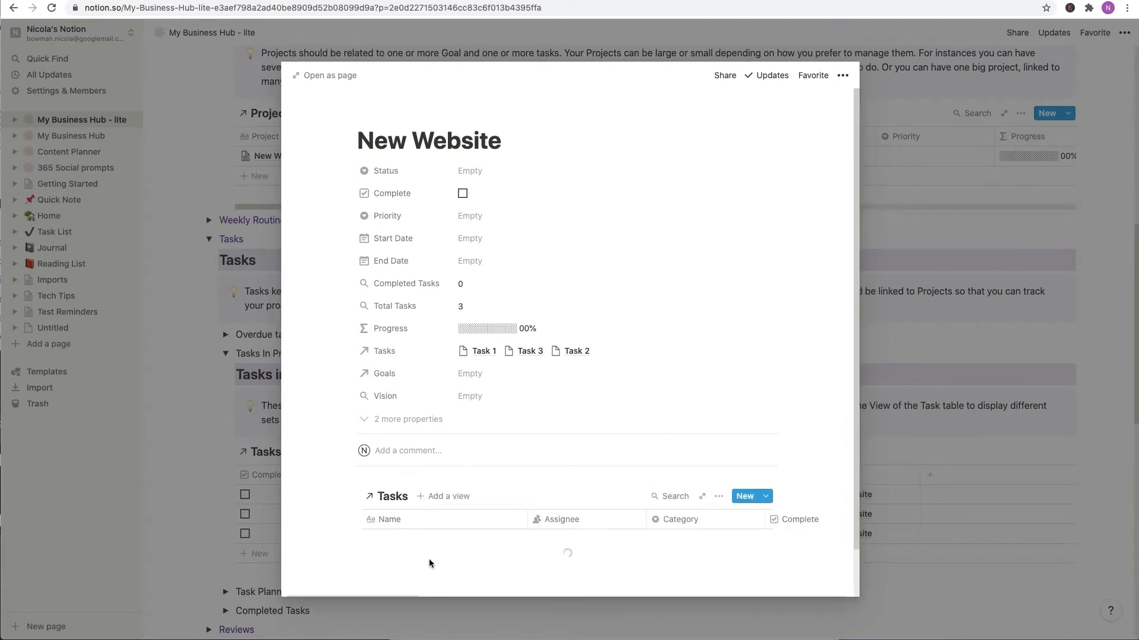
Filter the linked Tasks table on the New Website page so that Project contains New Website
scroll(856, 376, down, 3)
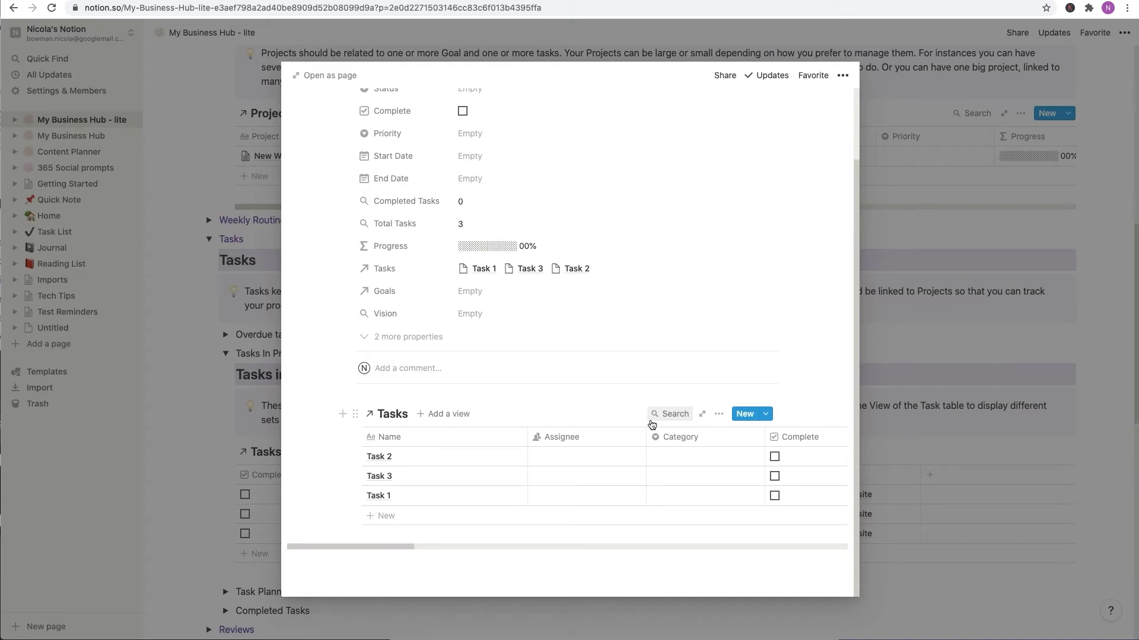
click(718, 414)
click(745, 221)
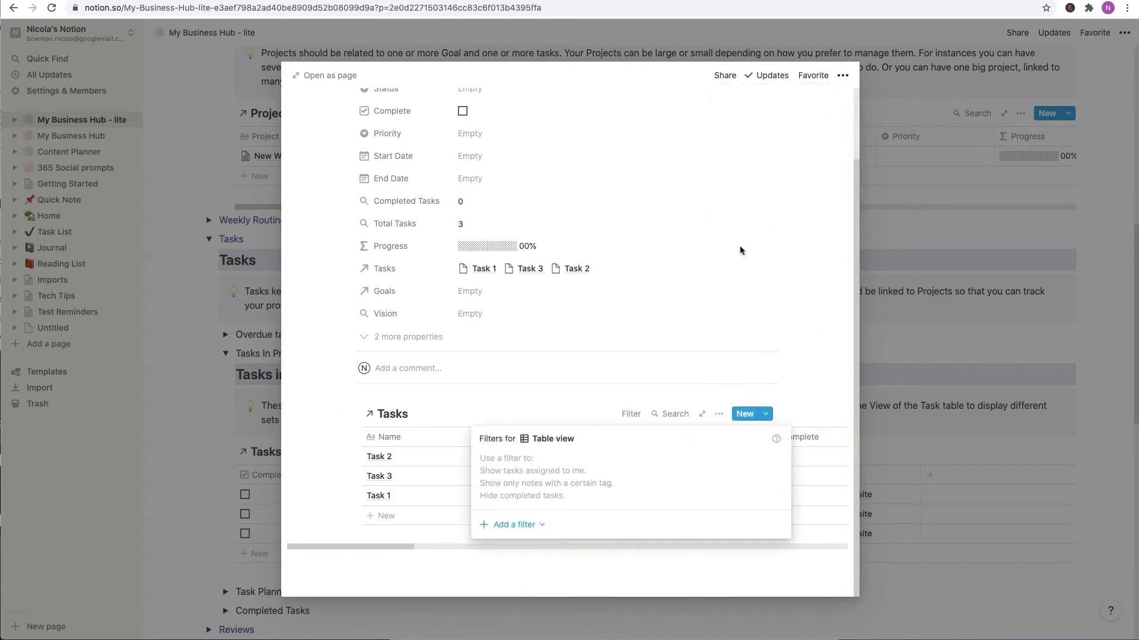
click(508, 529)
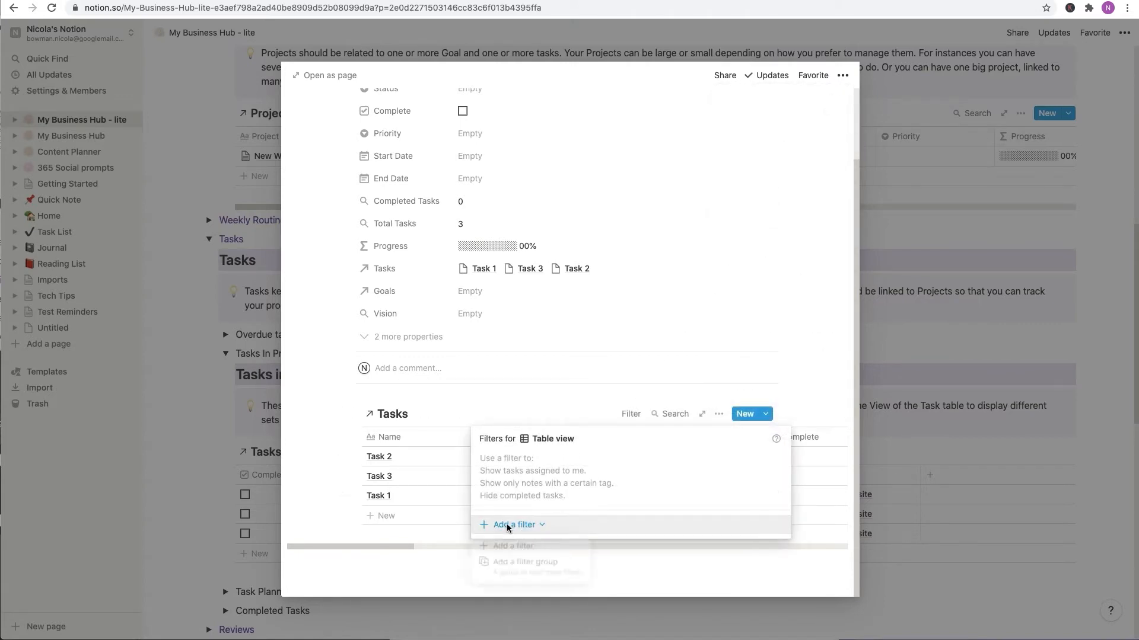
click(510, 546)
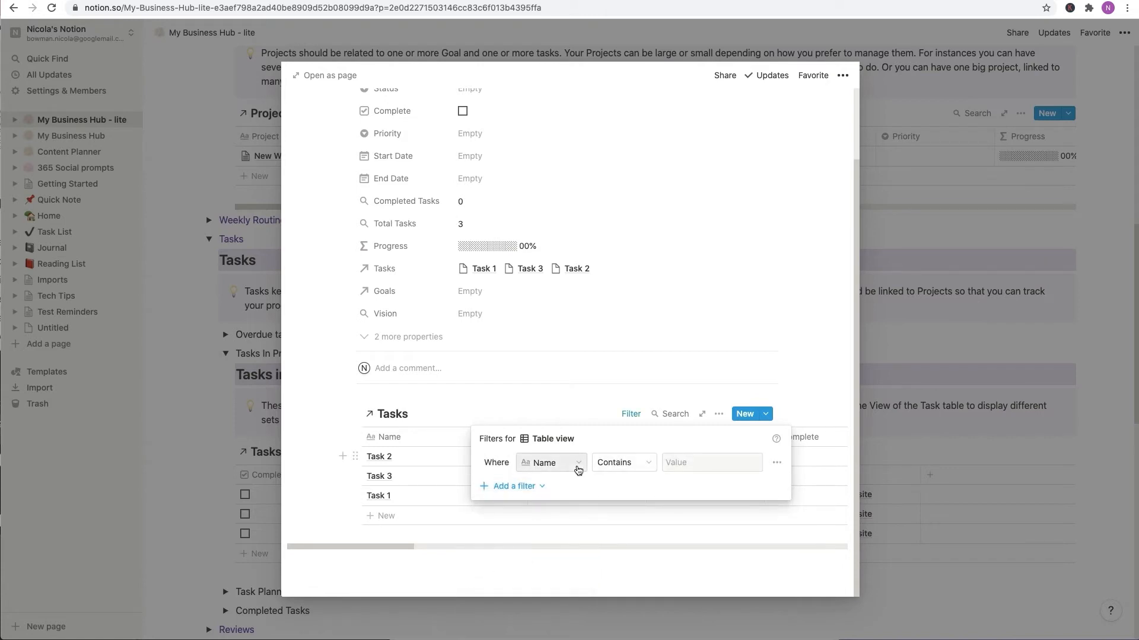
click(572, 464)
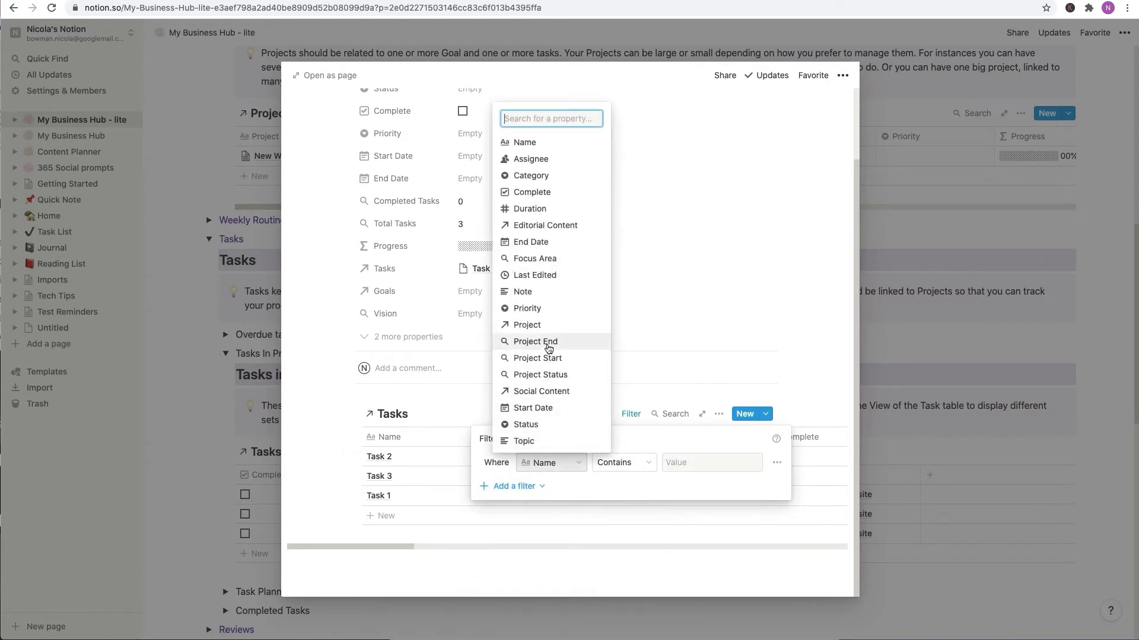
click(537, 325)
click(701, 465)
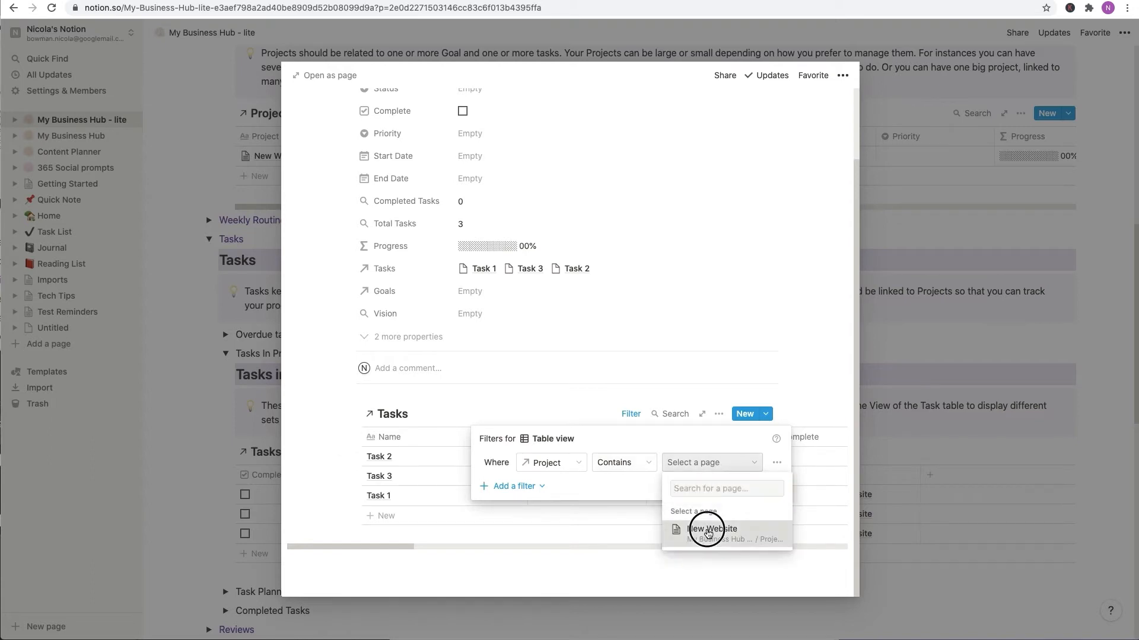
click(708, 534)
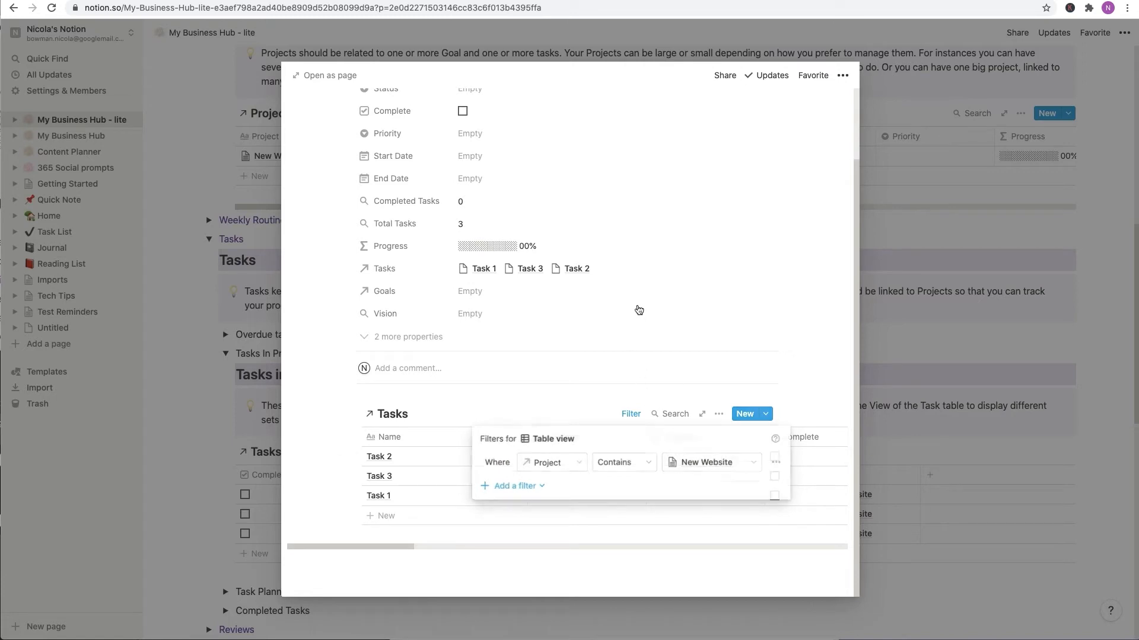
click(638, 311)
Delete the linked Tasks table from the New Website page
scroll(509, 420, up, 3)
scroll(509, 420, down, 3)
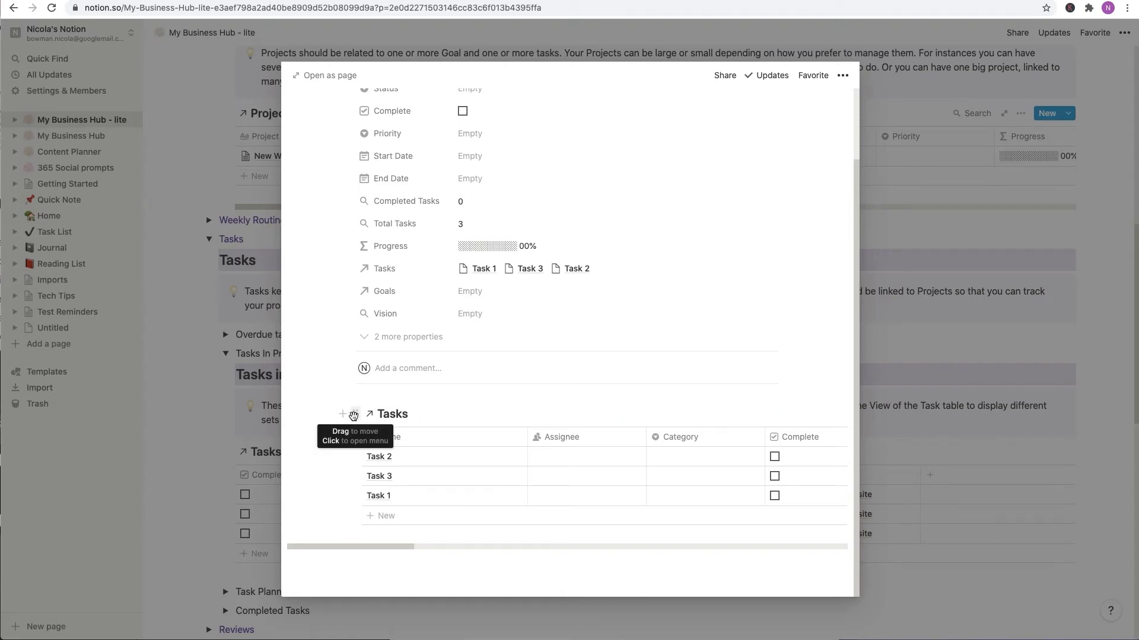
click(355, 468)
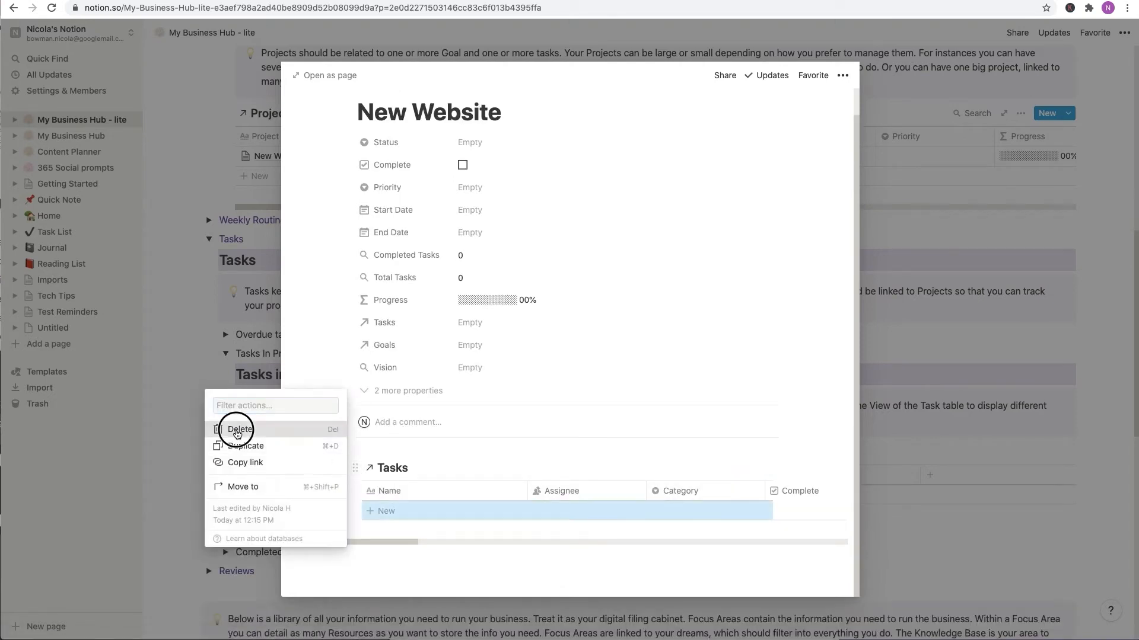
click(236, 434)
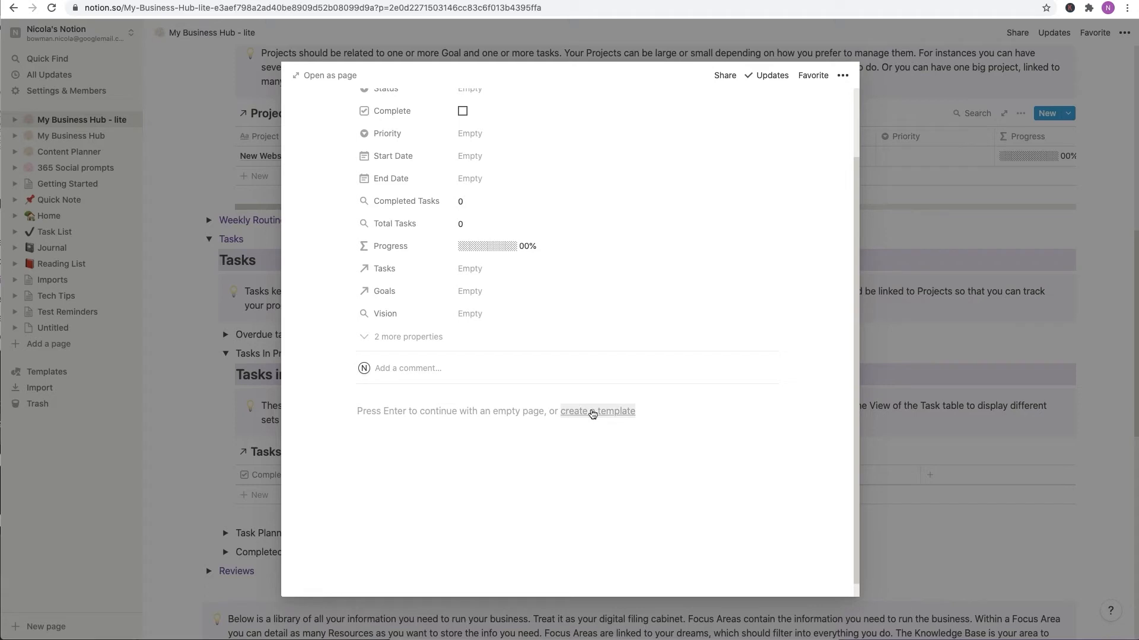
Create a Projects template named Project Template and paste the copied Tasks link into it as a linked database
click(591, 412)
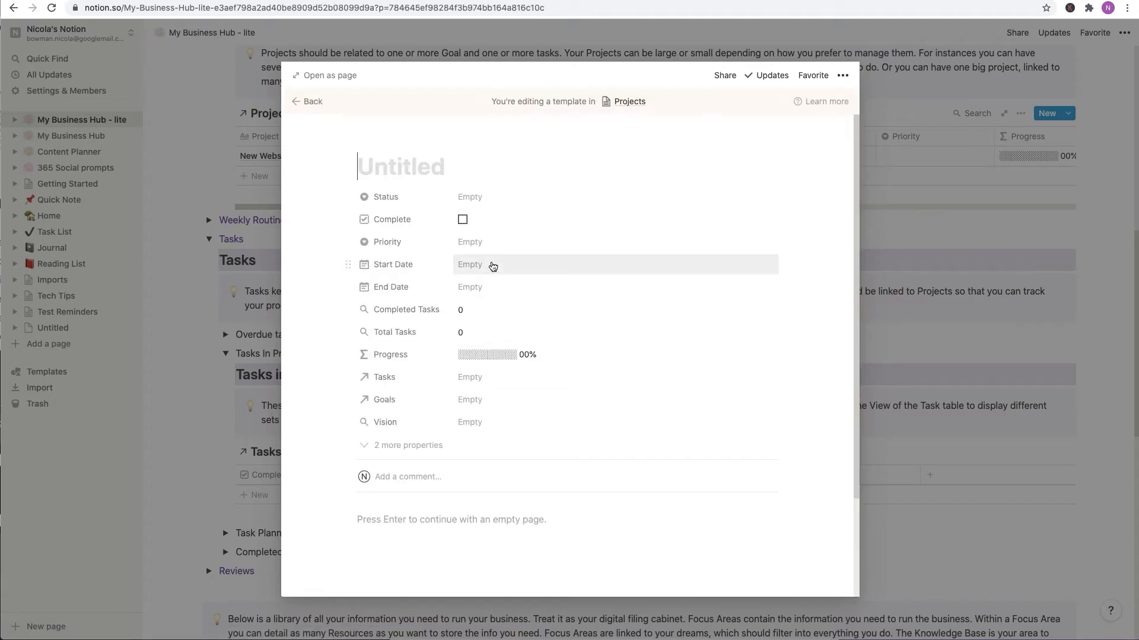
text(Project Template)
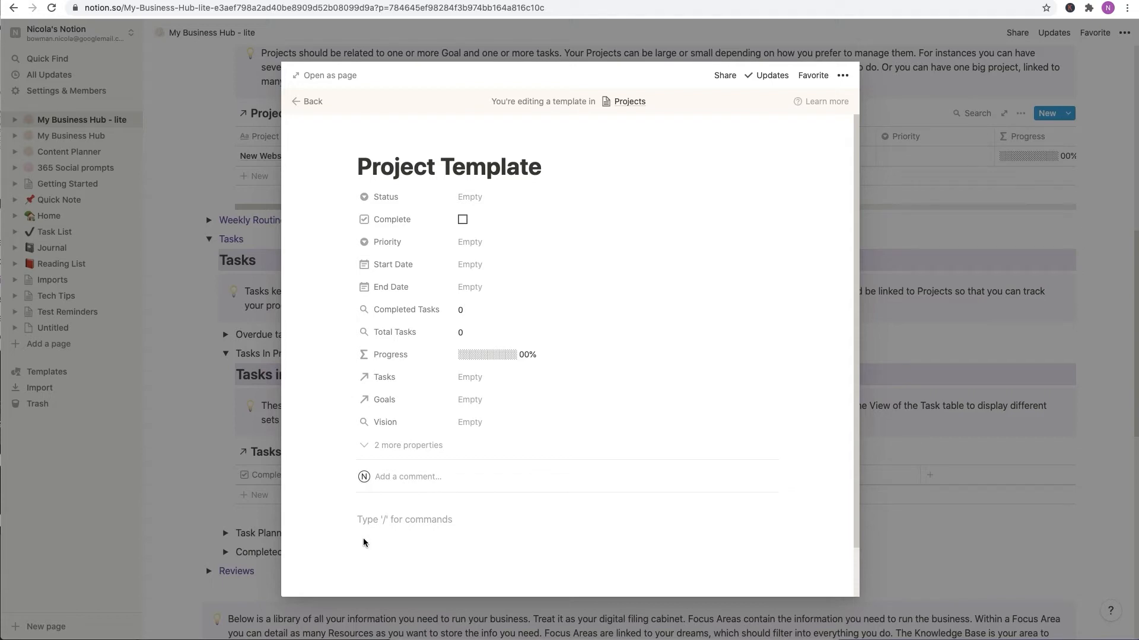
key(ctrl+v)
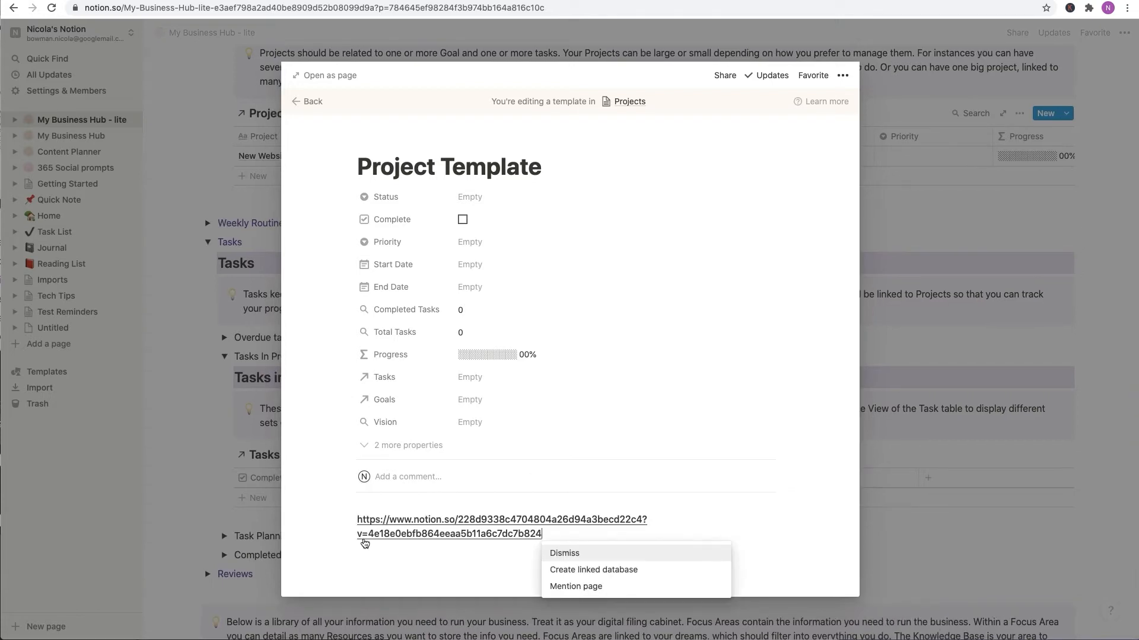
click(569, 572)
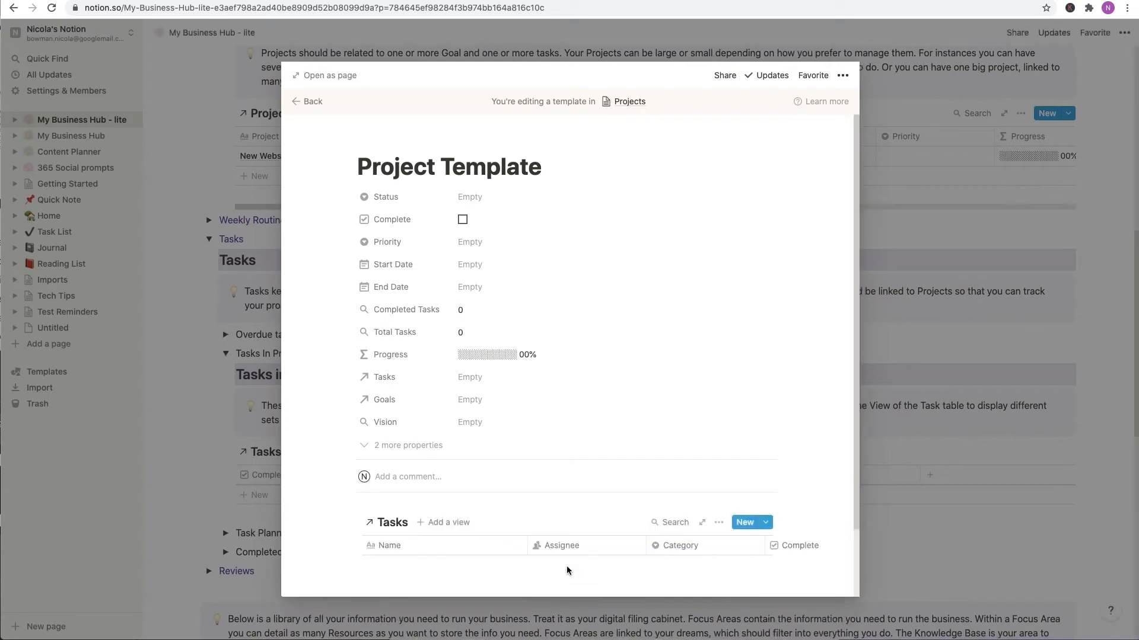
Filter the template's linked Tasks table so that Project contains Project Template, and return to the My Business Hub - lite page
click(719, 523)
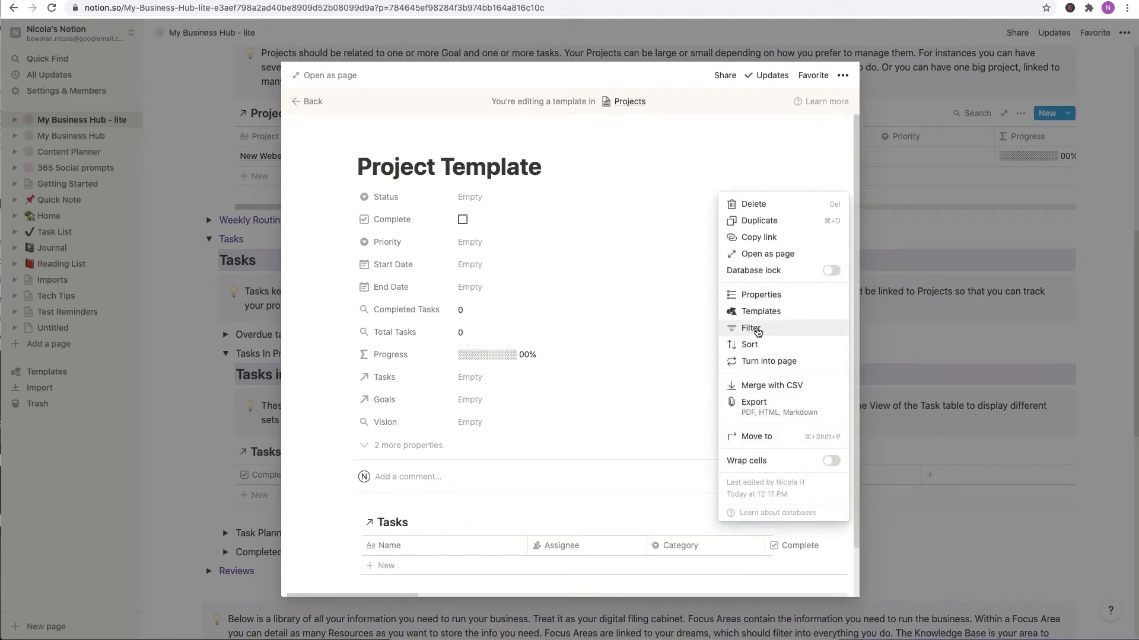
click(751, 328)
click(500, 497)
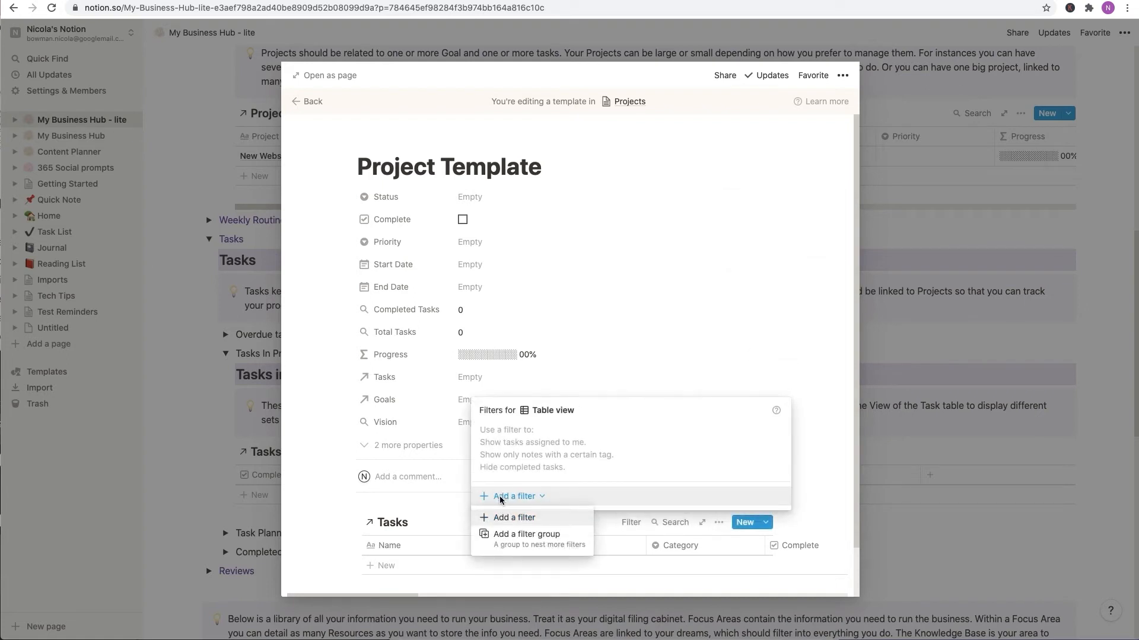
click(513, 518)
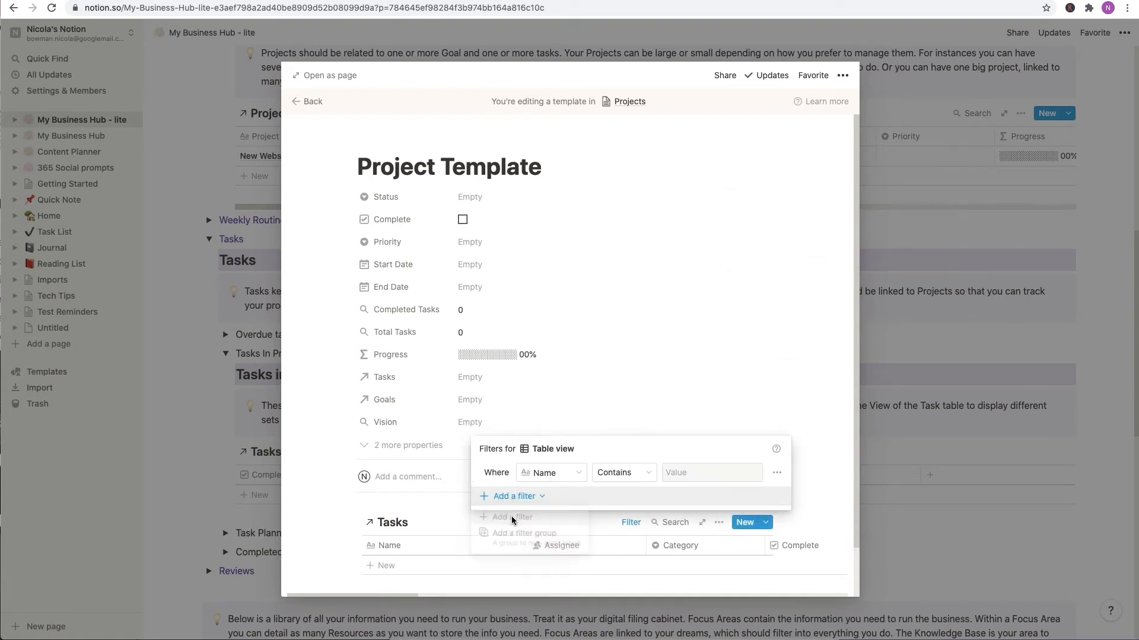
click(554, 473)
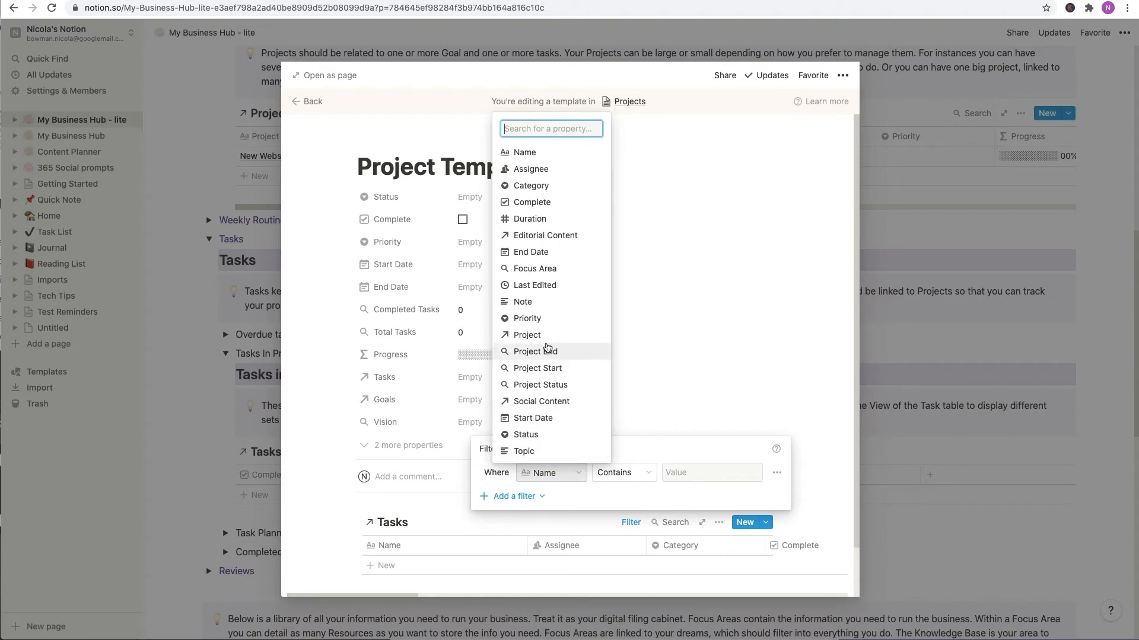
click(526, 335)
click(697, 475)
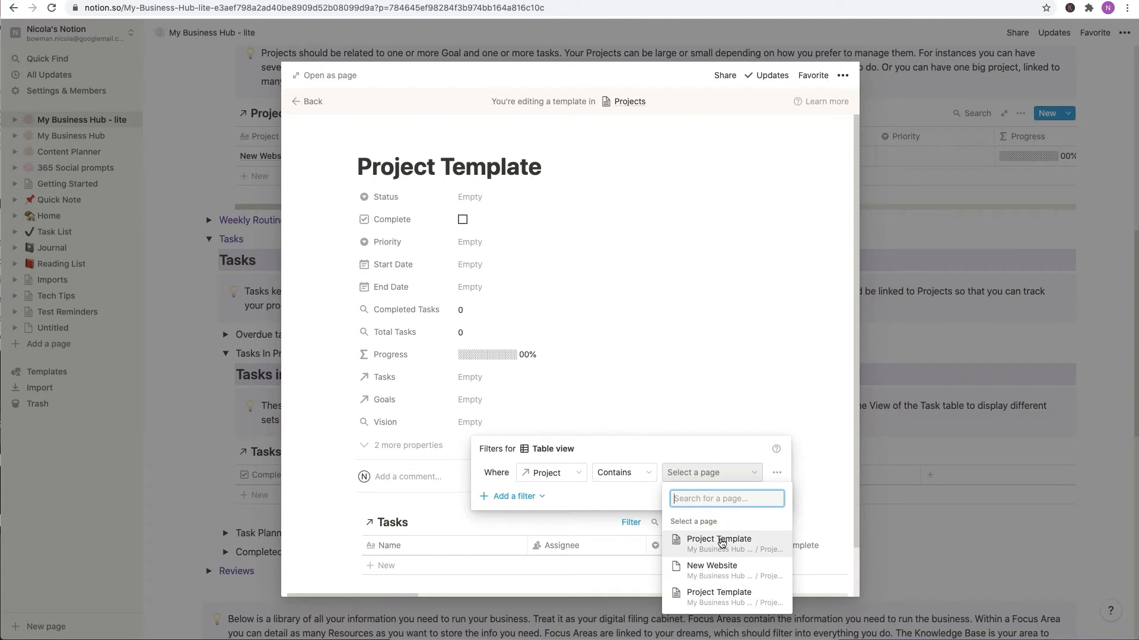
click(721, 541)
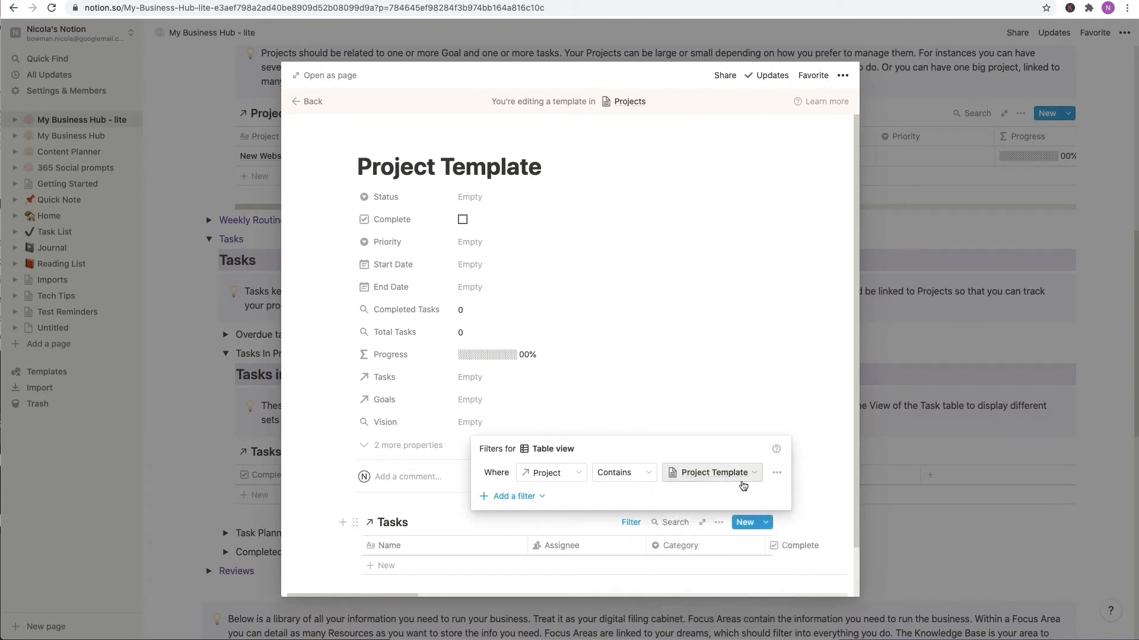
click(740, 400)
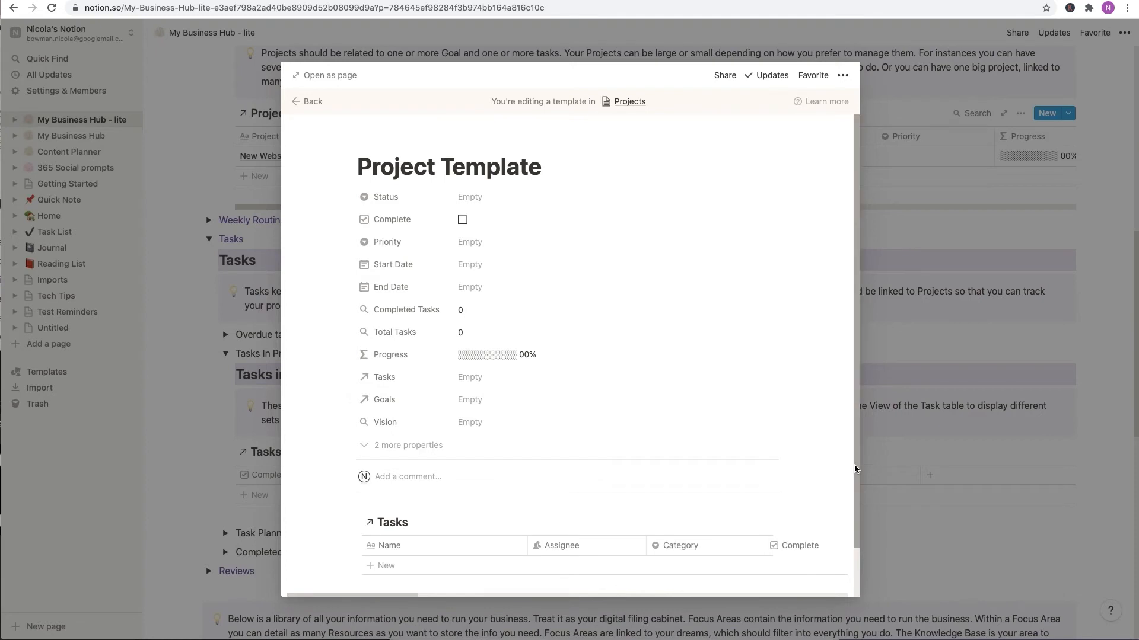
scroll(853, 496, down, 2)
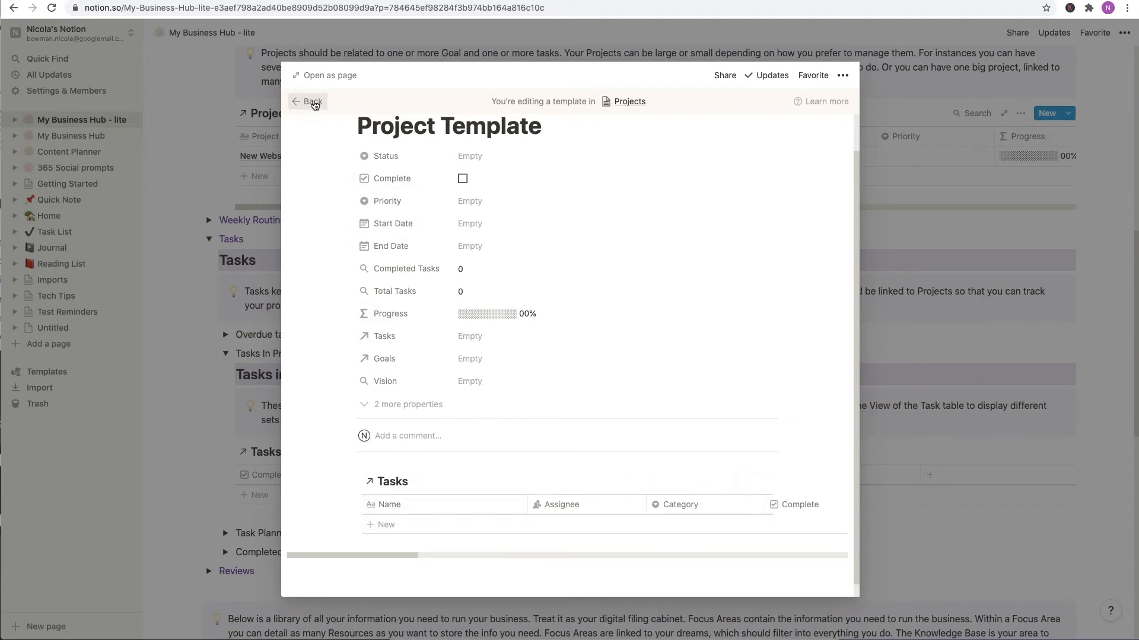
click(313, 102)
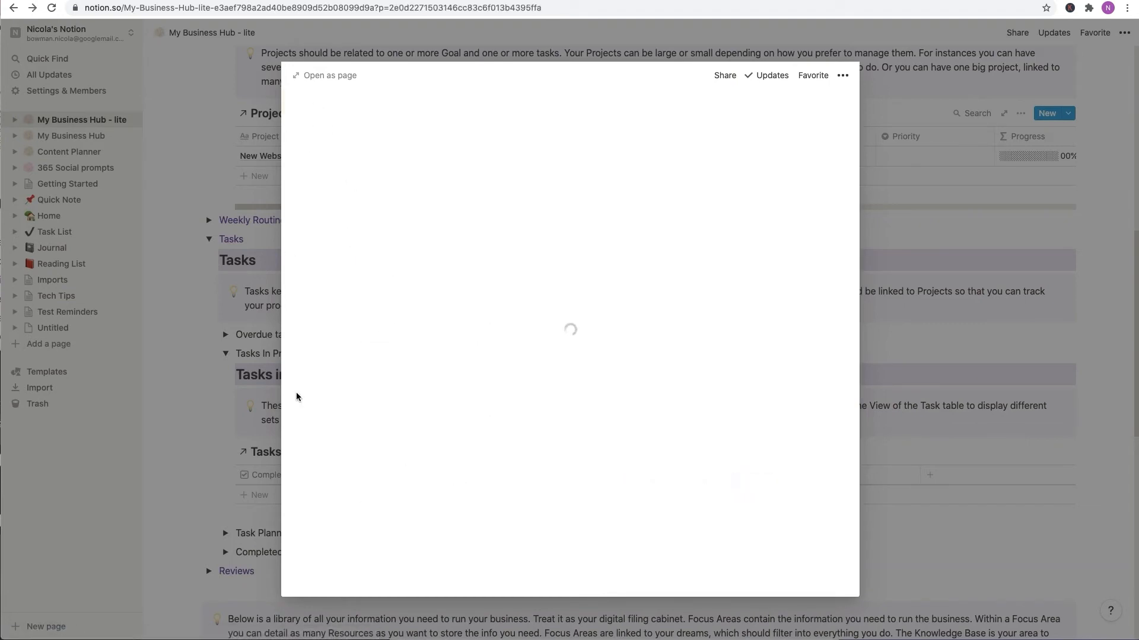
click(216, 424)
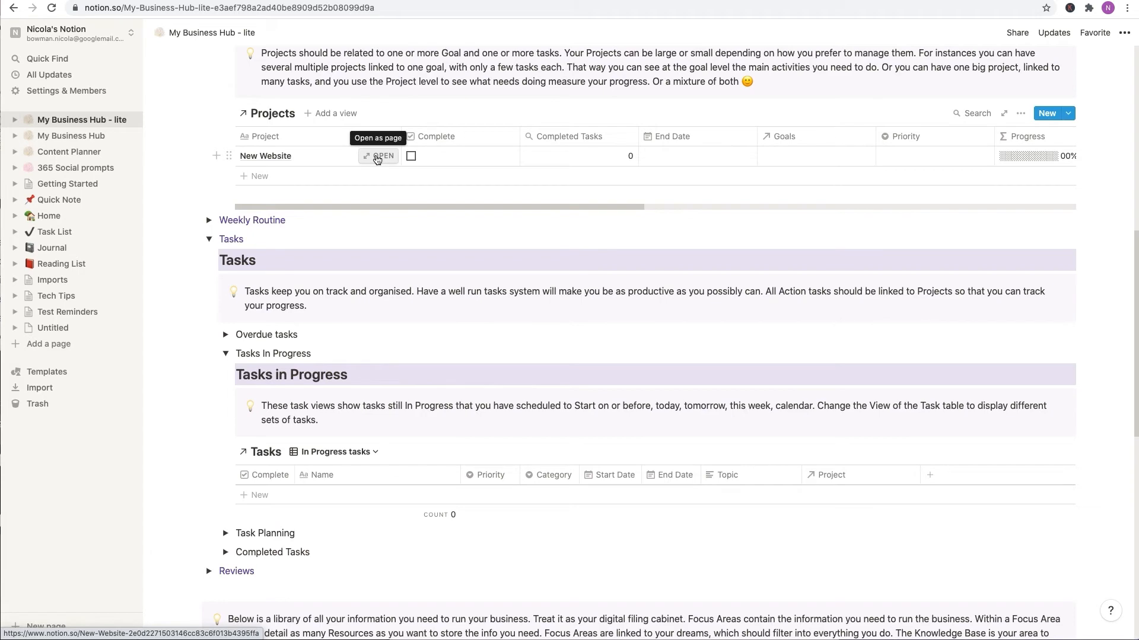
Check the template choices on the New Website page and in the Projects table's template list
click(377, 158)
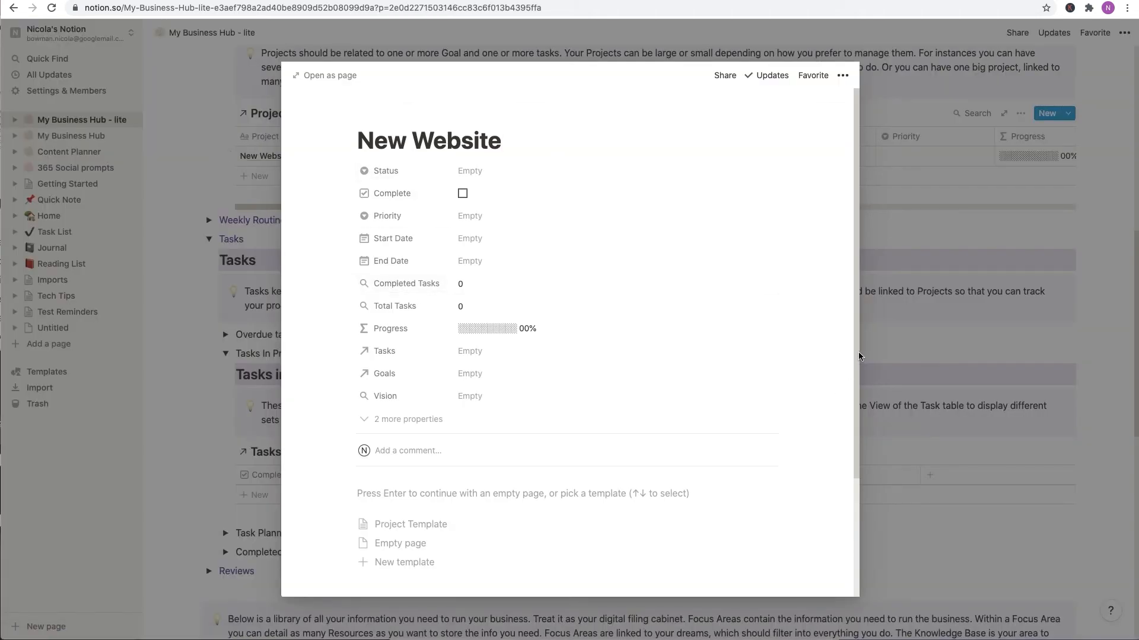
drag(859, 351, 854, 465)
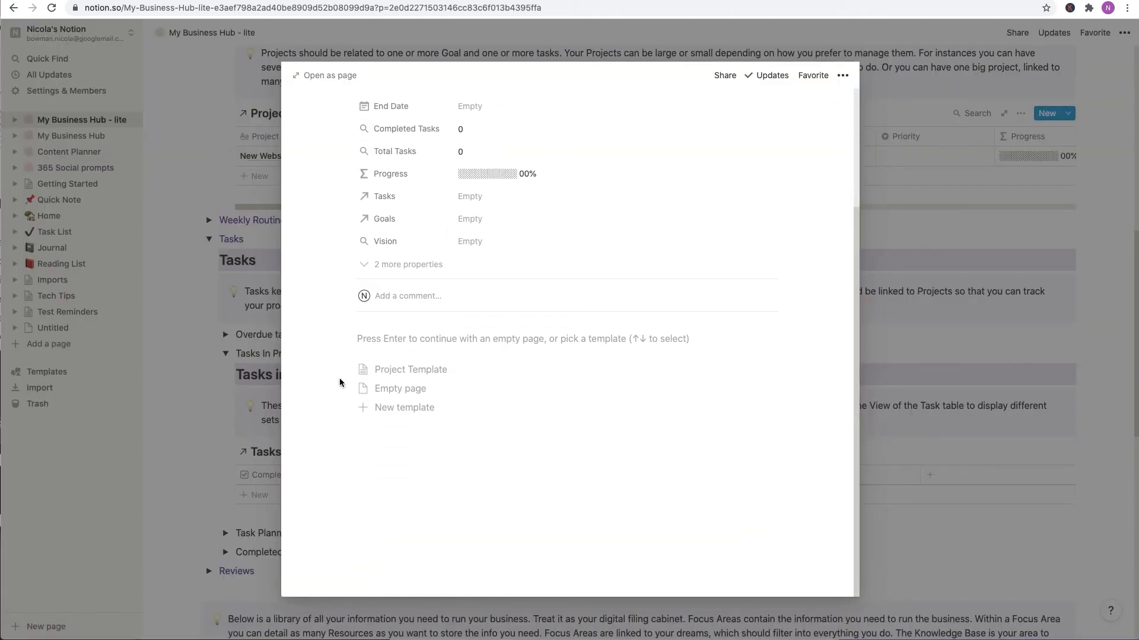
click(174, 293)
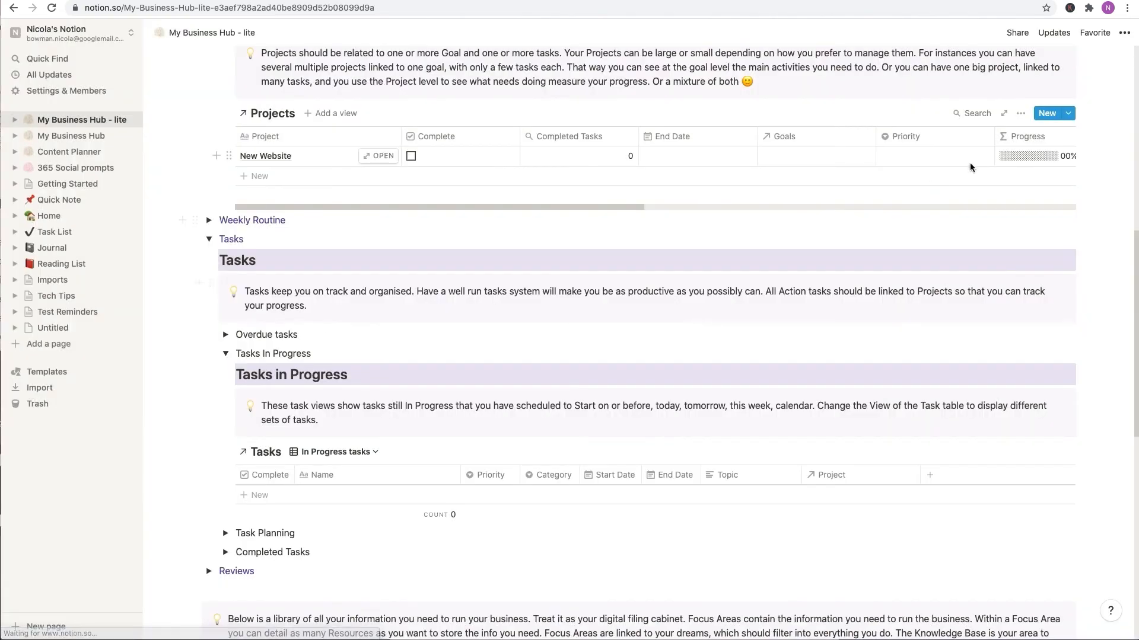
click(1070, 115)
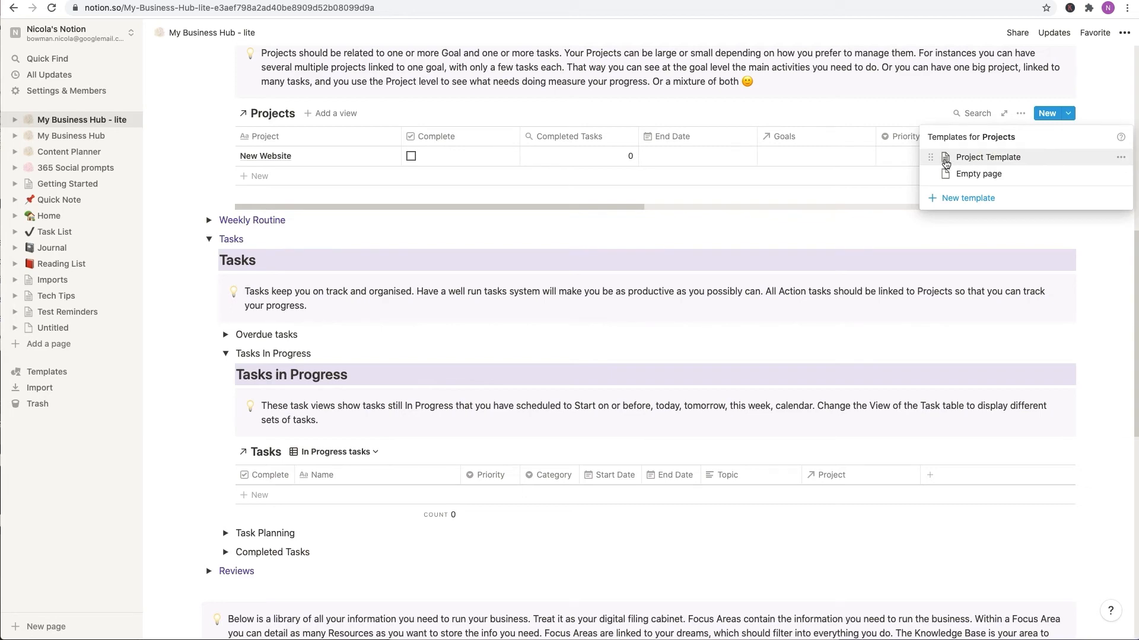
Open the New Website project page and apply Project Template to it
scroll(383, 398, up, 4)
click(383, 399)
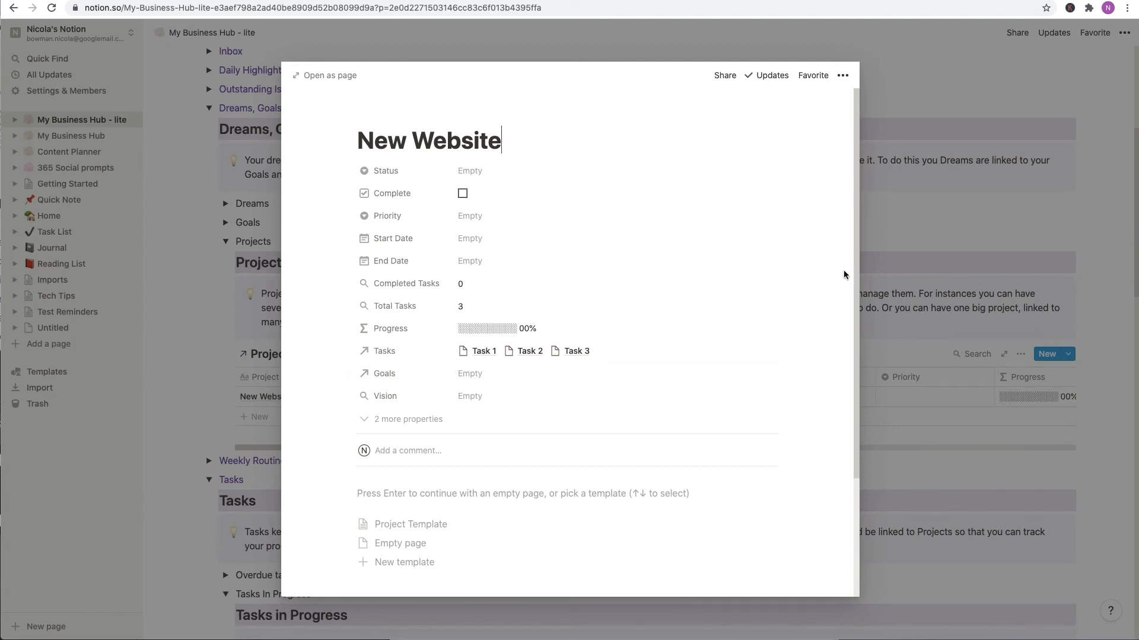
drag(854, 255, 859, 279)
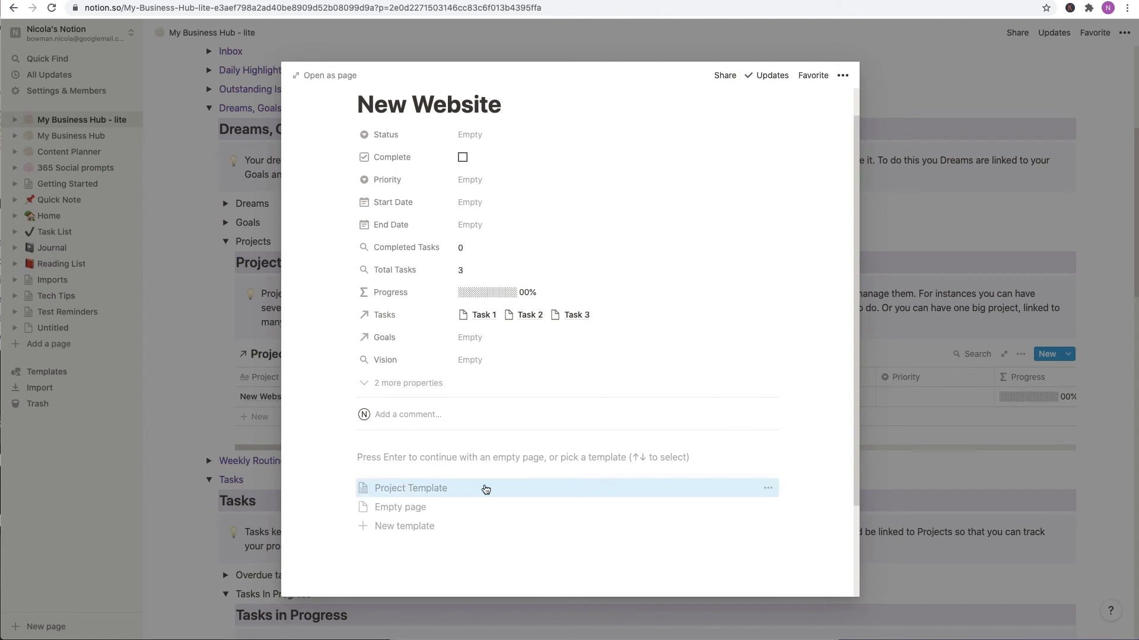
click(408, 491)
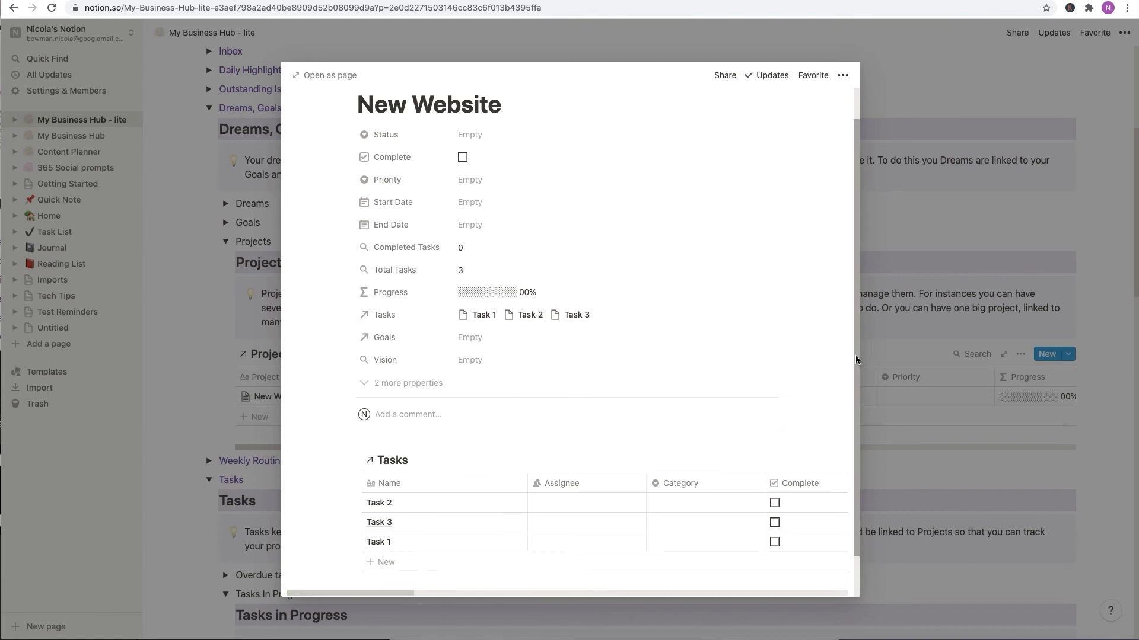
Remove Task 2 from the New Website page's Tasks relation
drag(856, 356, 859, 405)
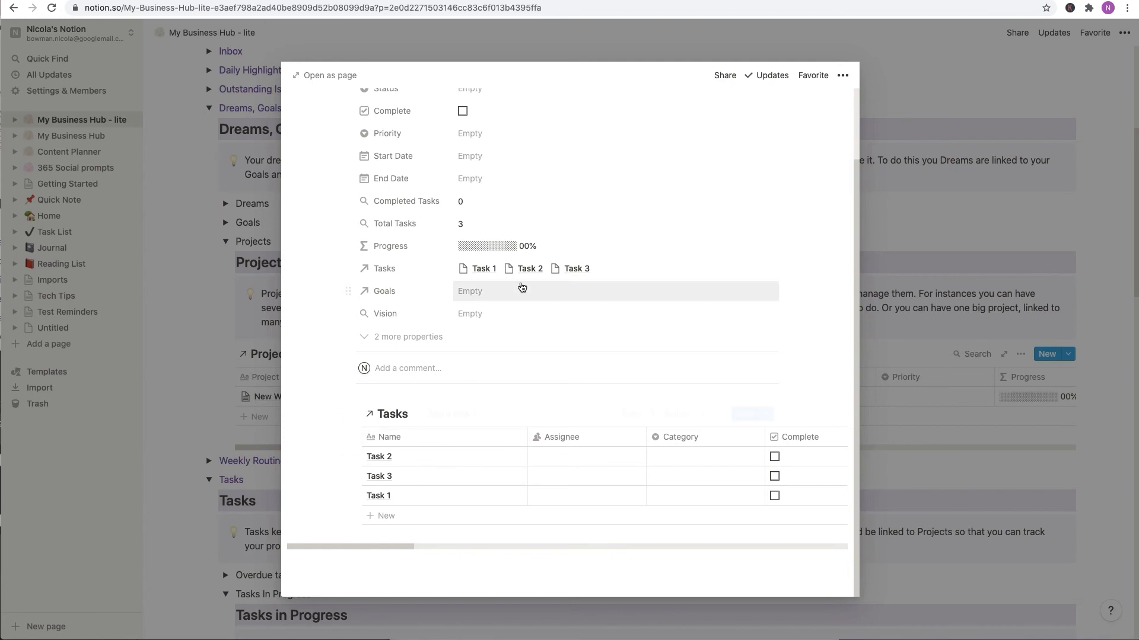
click(528, 272)
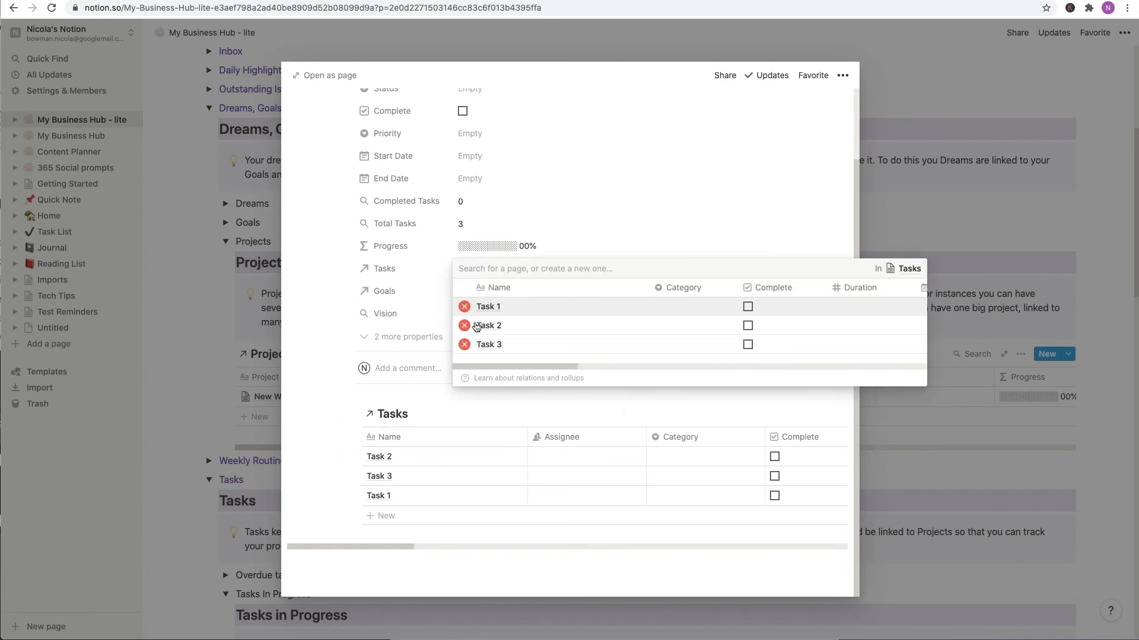
click(464, 325)
click(334, 399)
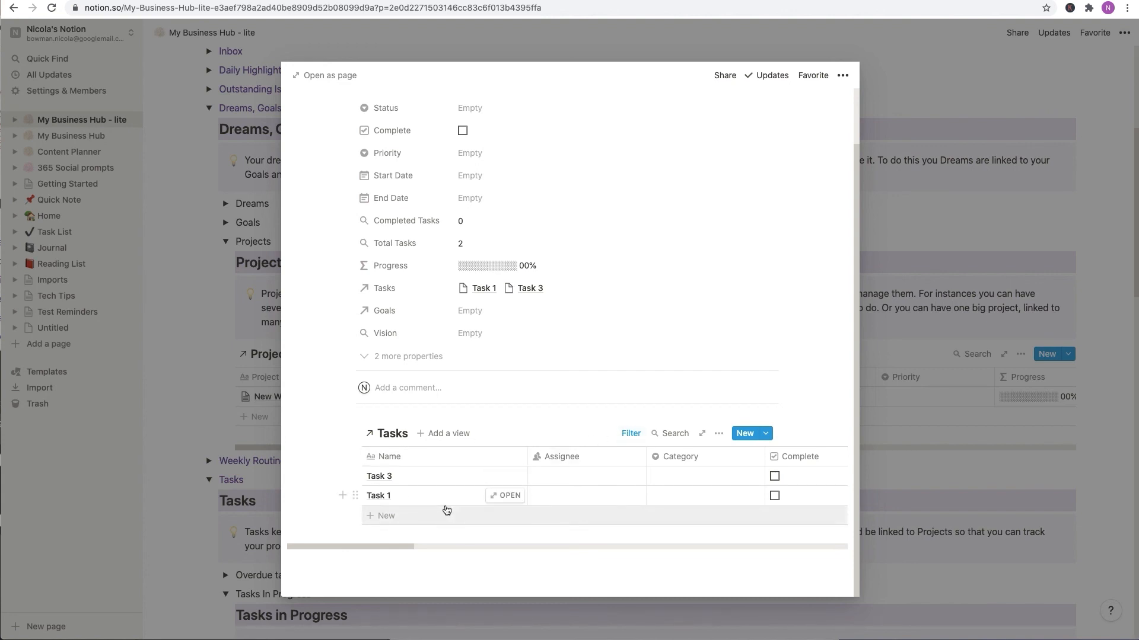
Add a task named Task 4 to the linked Tasks table on the New Website page and check its Project relation on the task page
click(396, 515)
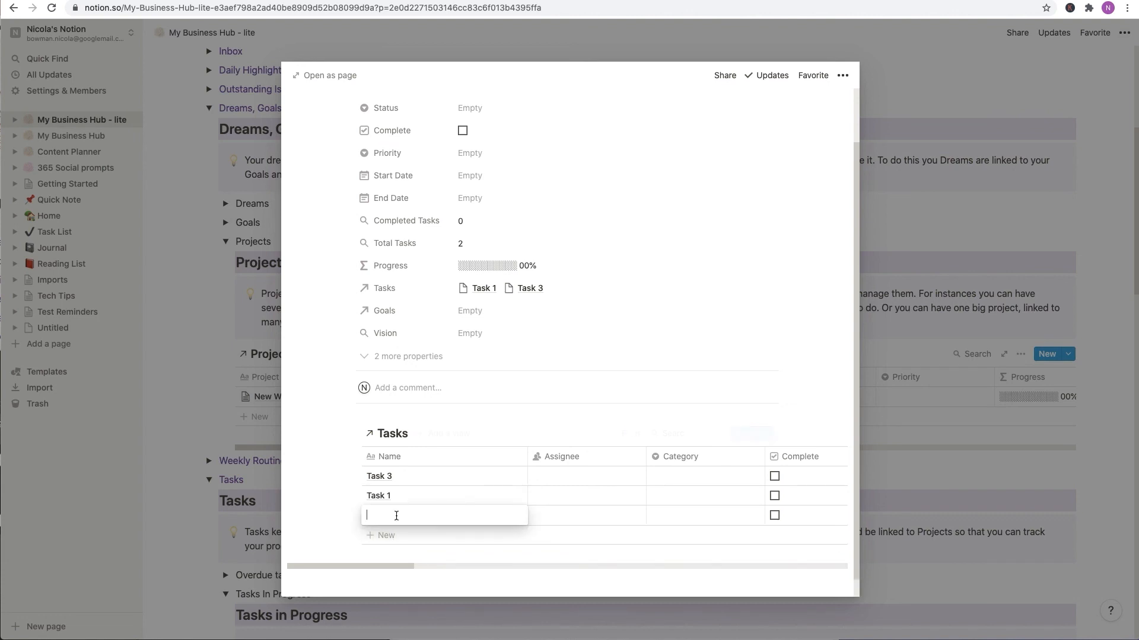
text(Task 4)
key(Escape)
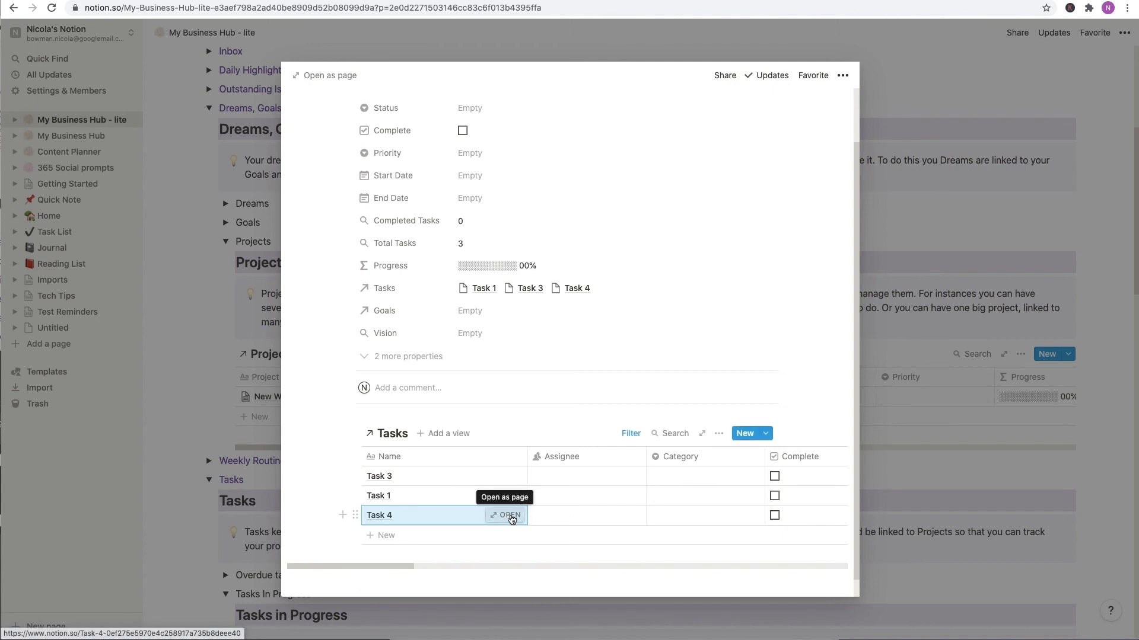
click(509, 516)
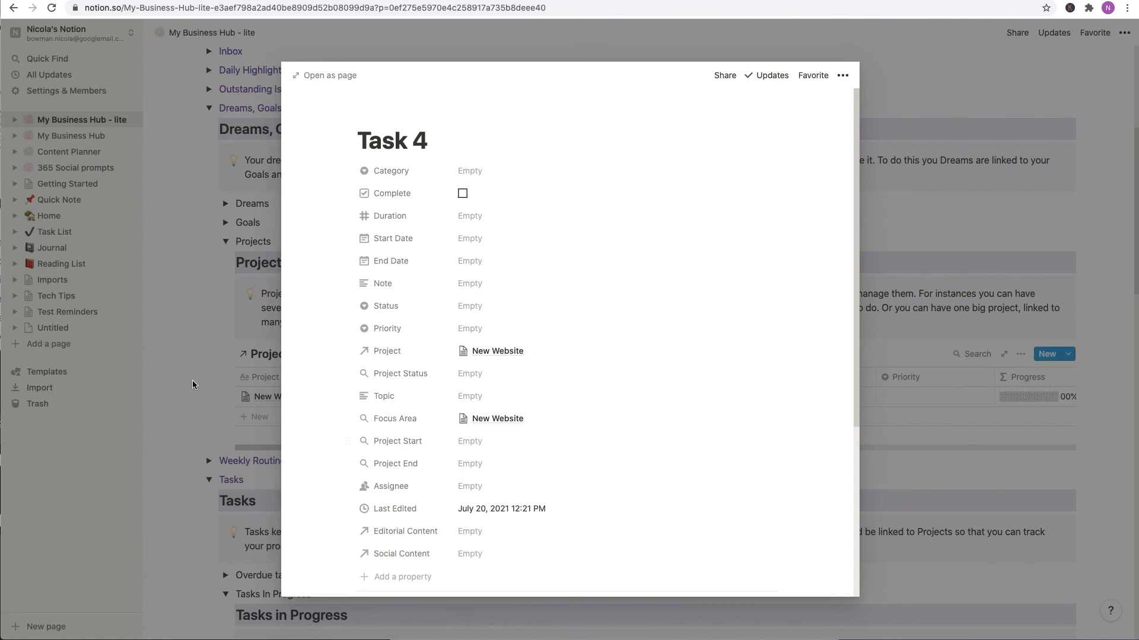
click(11, 8)
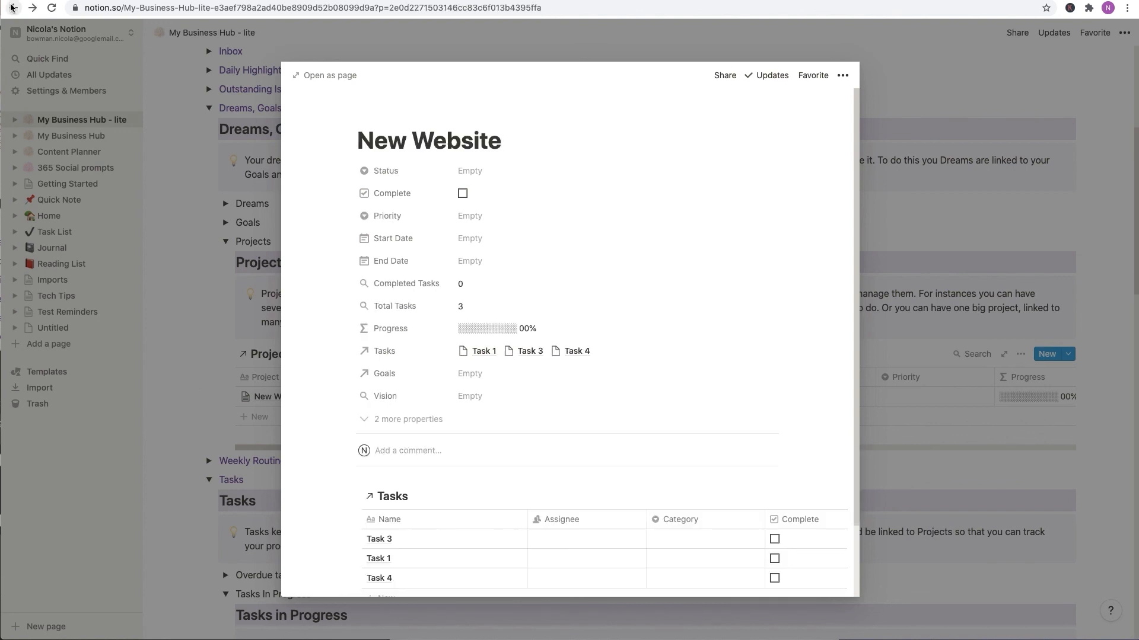